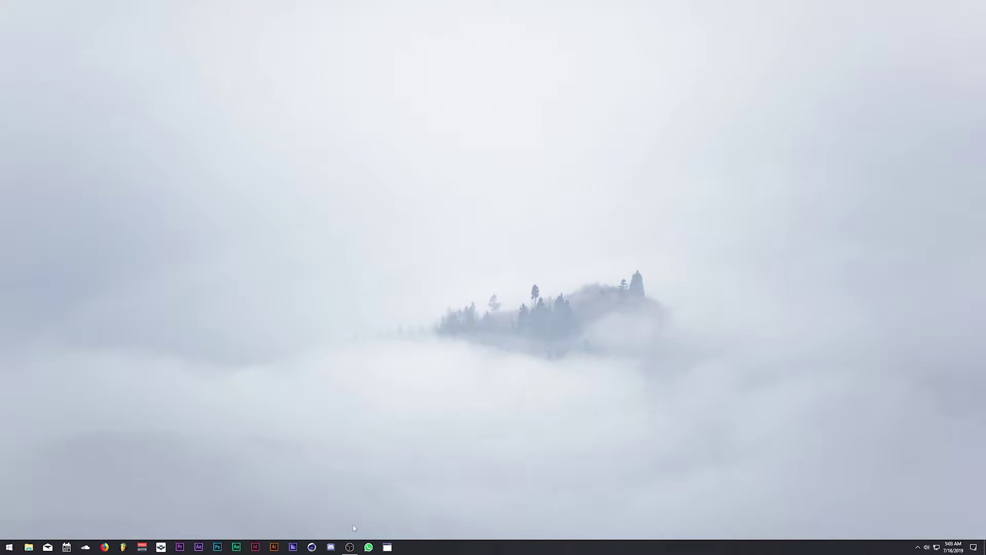
Switch to OBS Studio and open its Settings window.
left_click(350, 547)
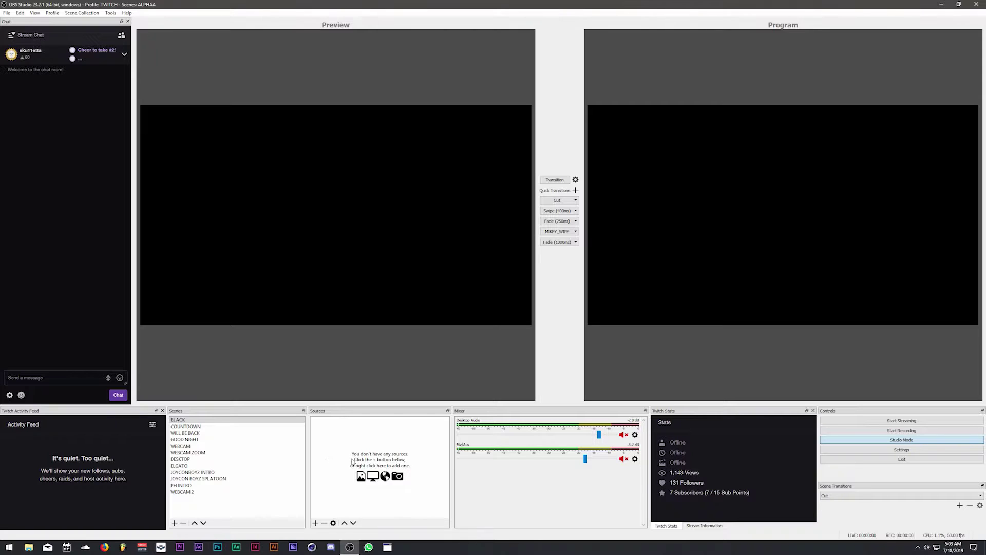
left_click(8, 13)
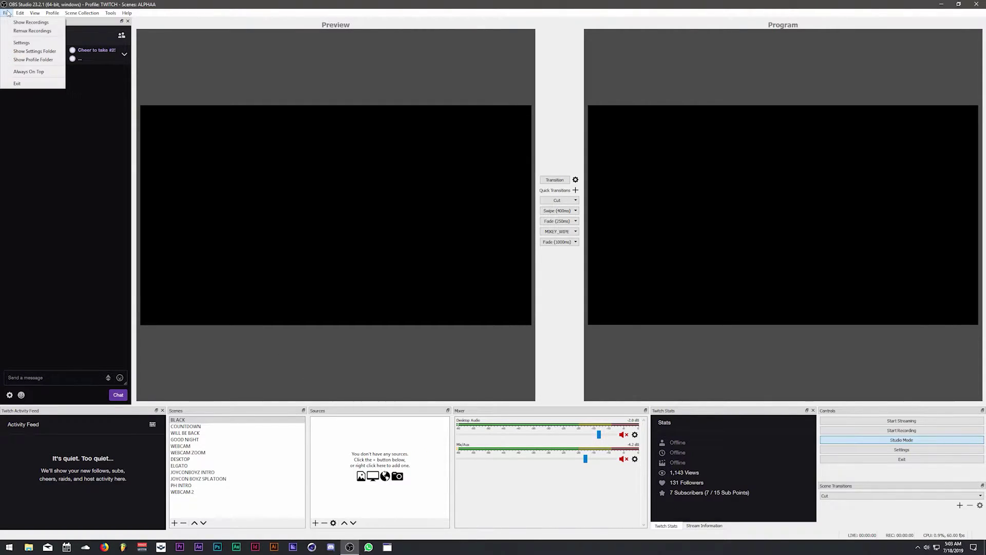
key("Escape")
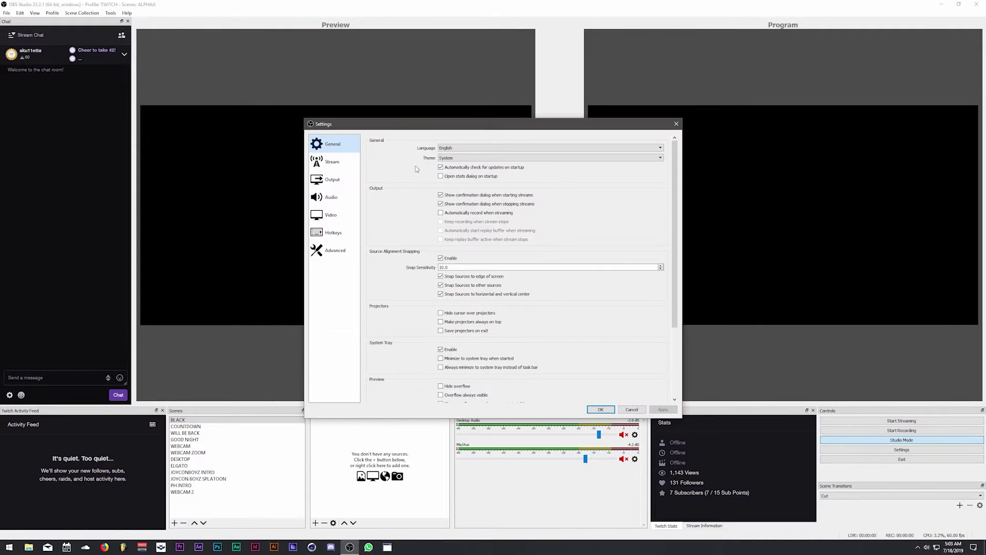
left_click(677, 121)
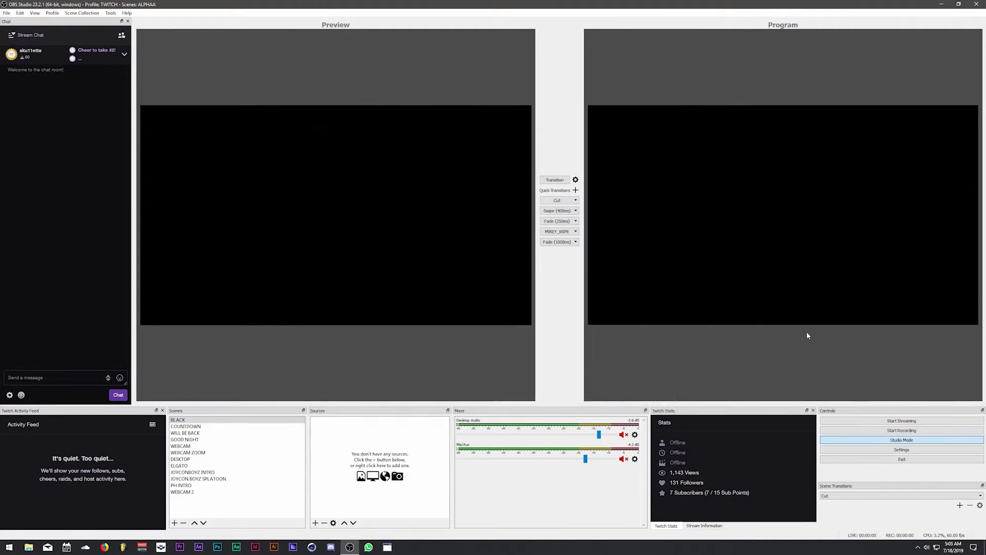
left_click(885, 454)
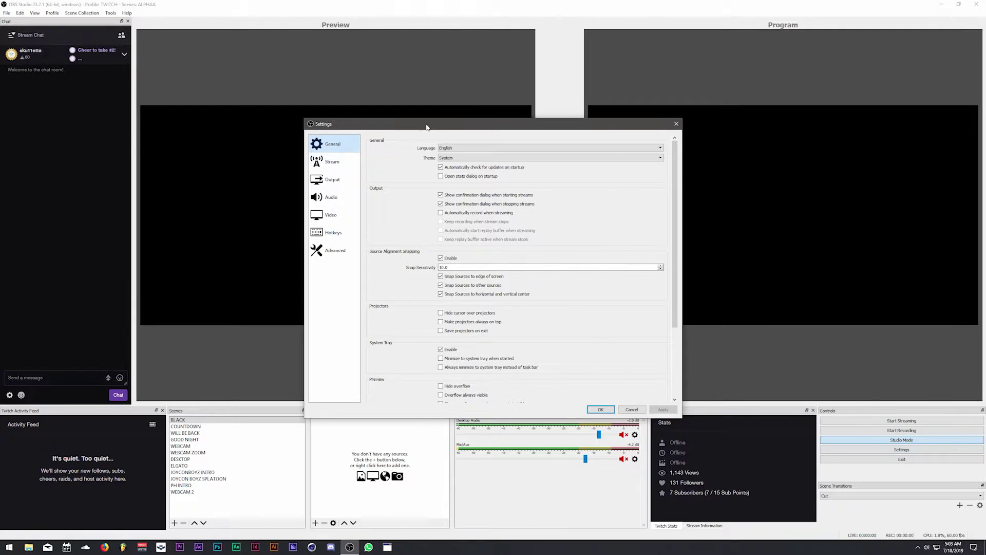
left_click_drag(427, 126, 372, 105)
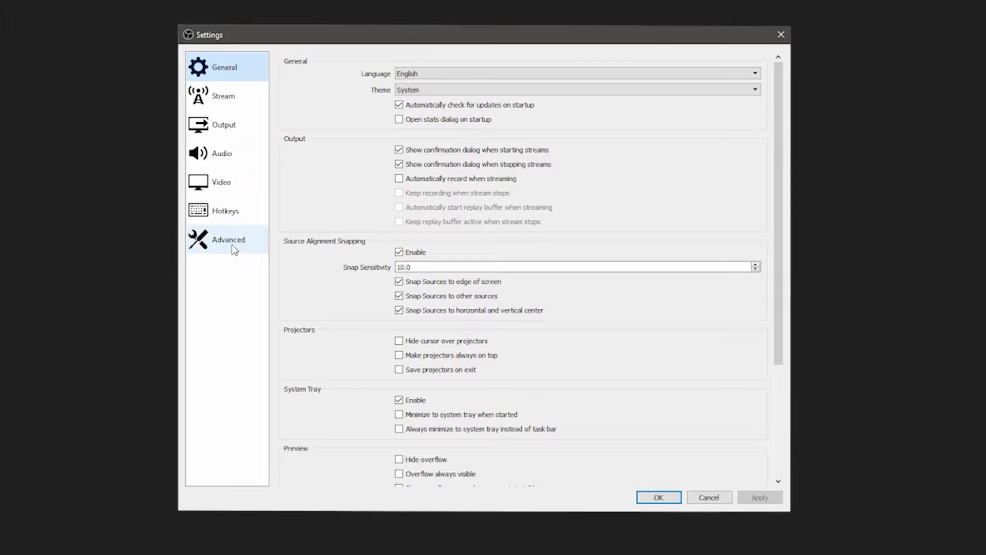
In the advanced settings, set the process priority to Above Normal and the video renderer to Direct3D 11.
left_click(233, 245)
left_click(445, 77)
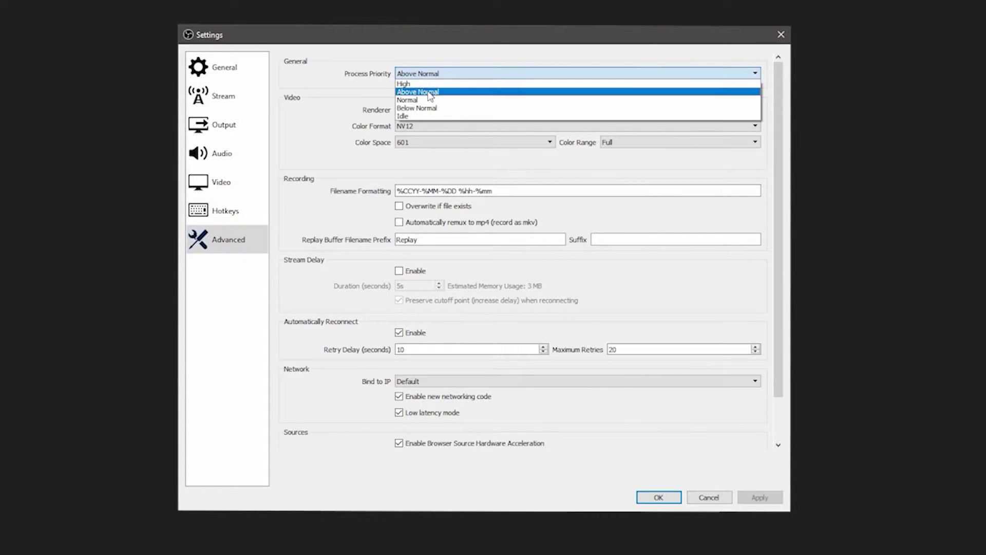
left_click(430, 95)
left_click(421, 111)
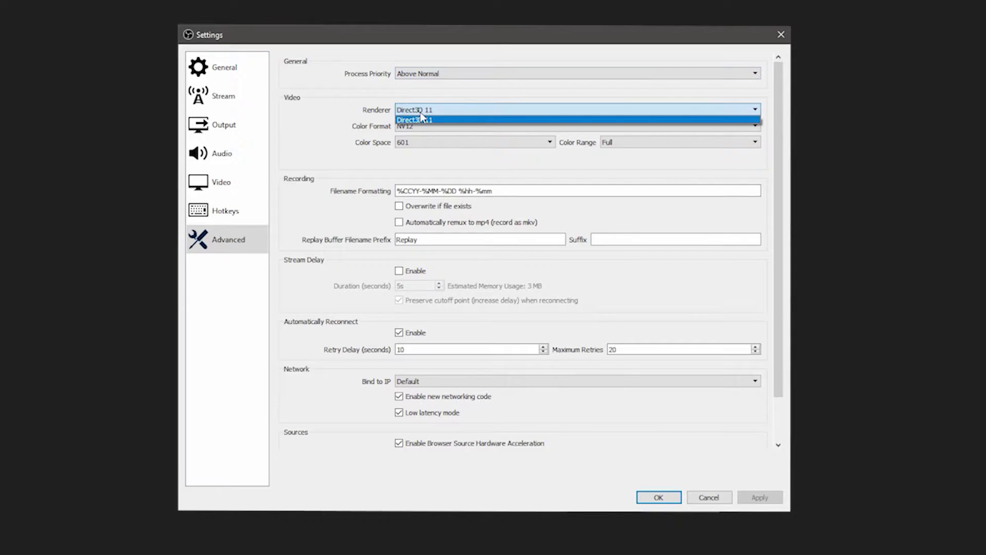
left_click(413, 117)
Set the advanced video color format to NV12 and the color range to Full.
left_click(407, 128)
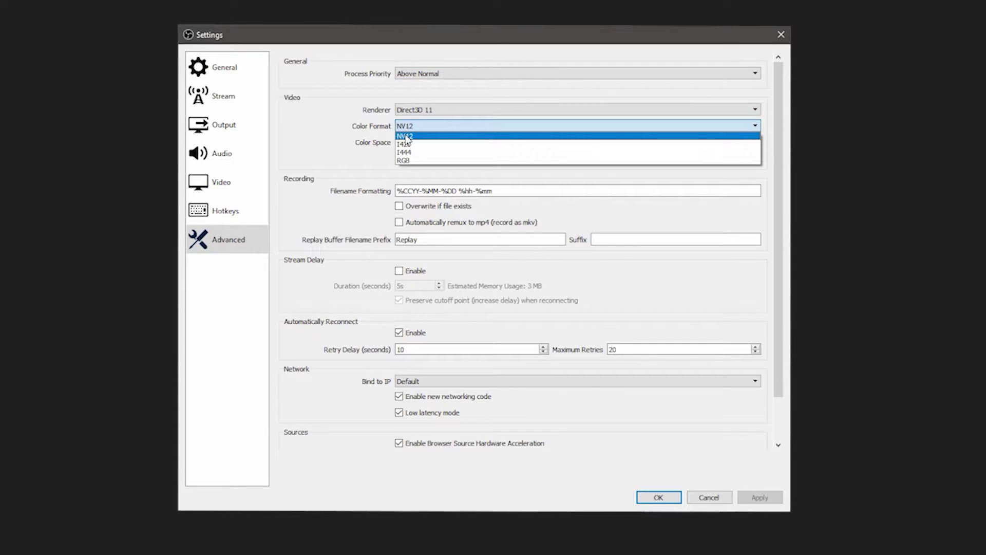
left_click(408, 134)
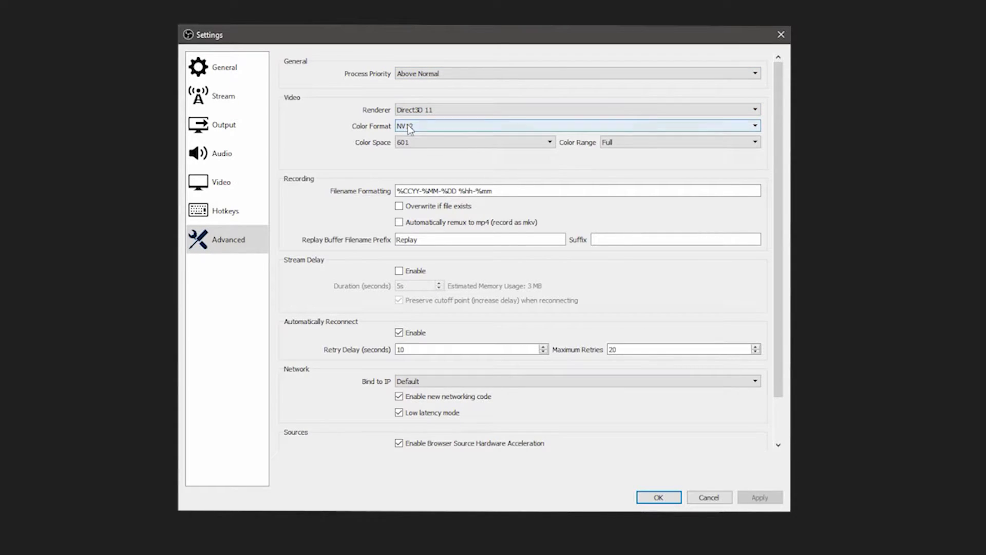
left_click(435, 128)
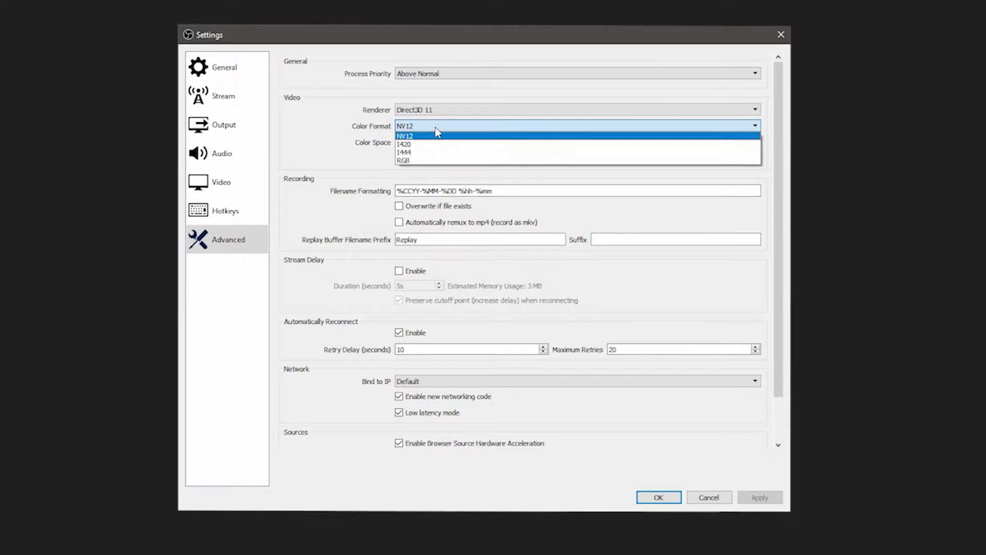
left_click(410, 136)
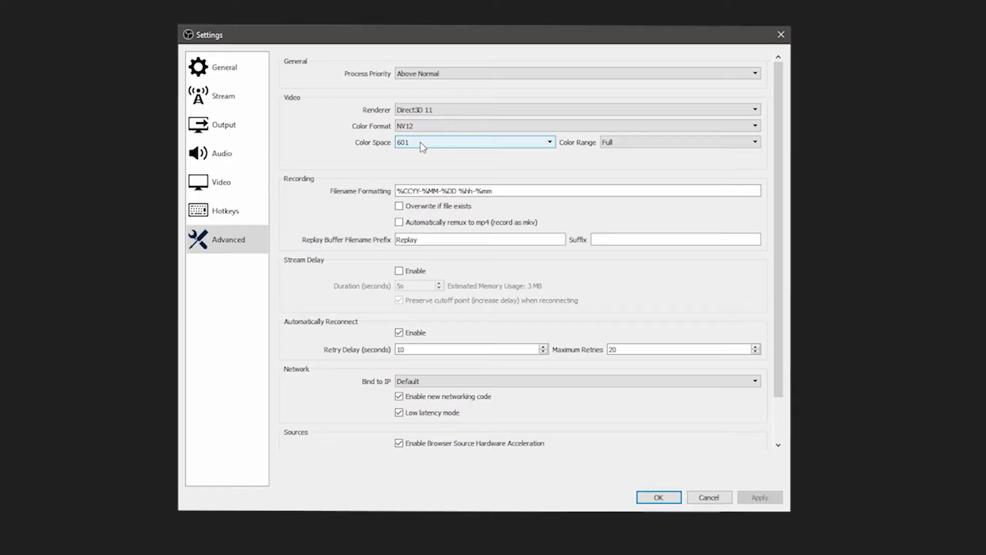
left_click(633, 141)
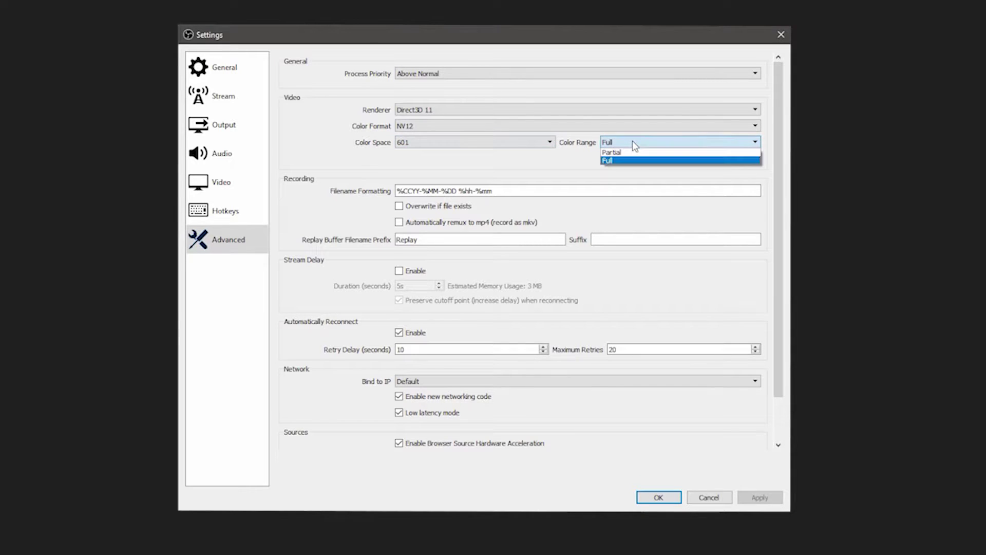
left_click(609, 161)
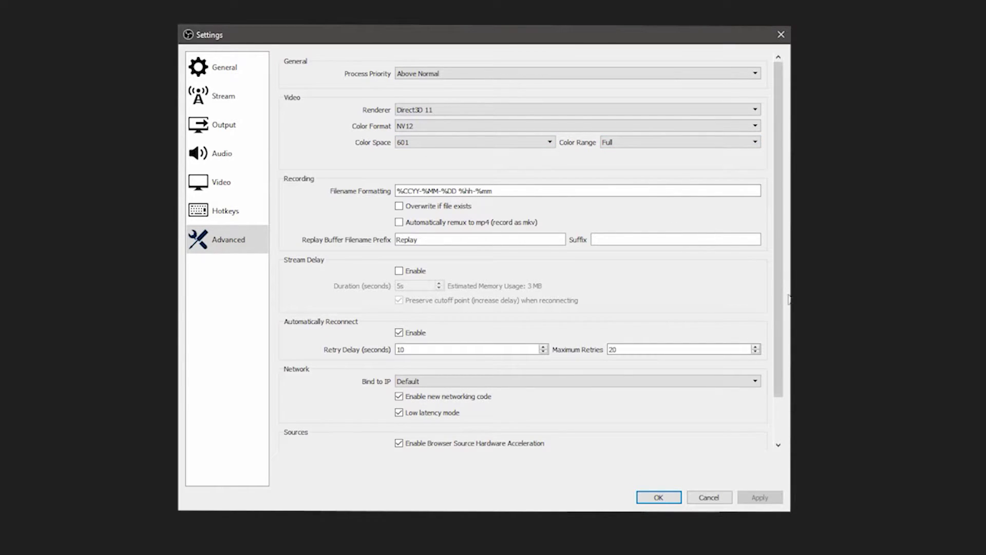
left_click_drag(777, 288, 776, 384)
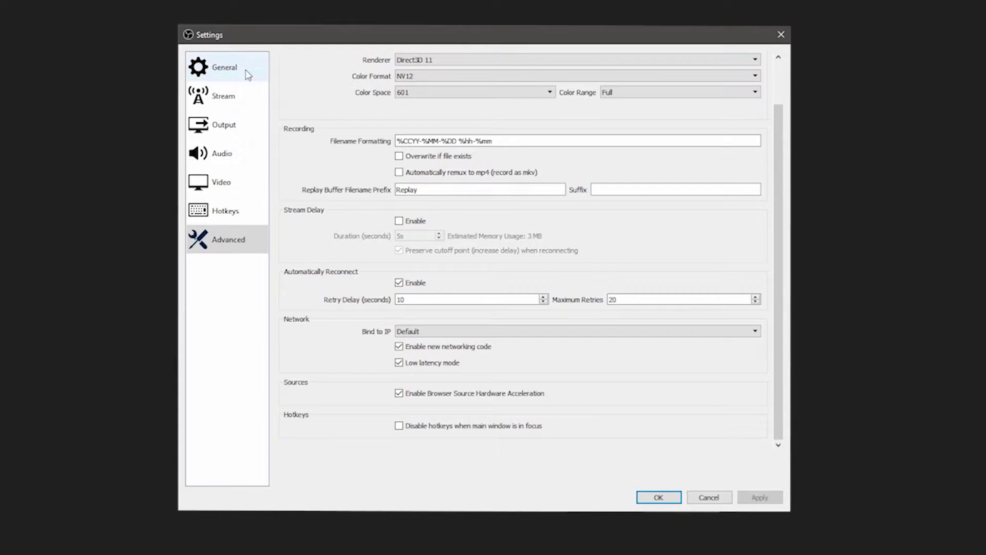
In the audio settings, check the sample rate options and set the channels to Stereo, including a look through the push-to-talk options.
left_click(226, 159)
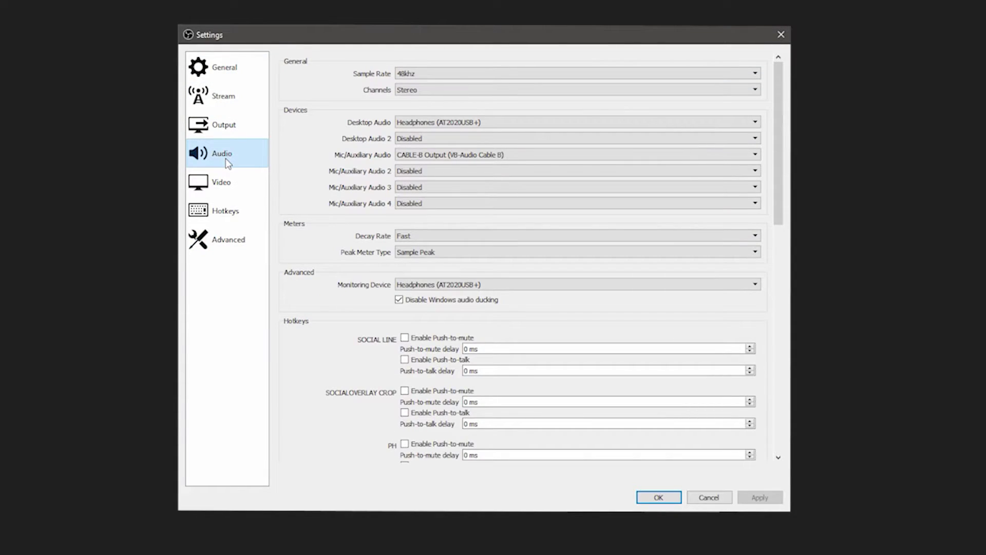
left_click(421, 75)
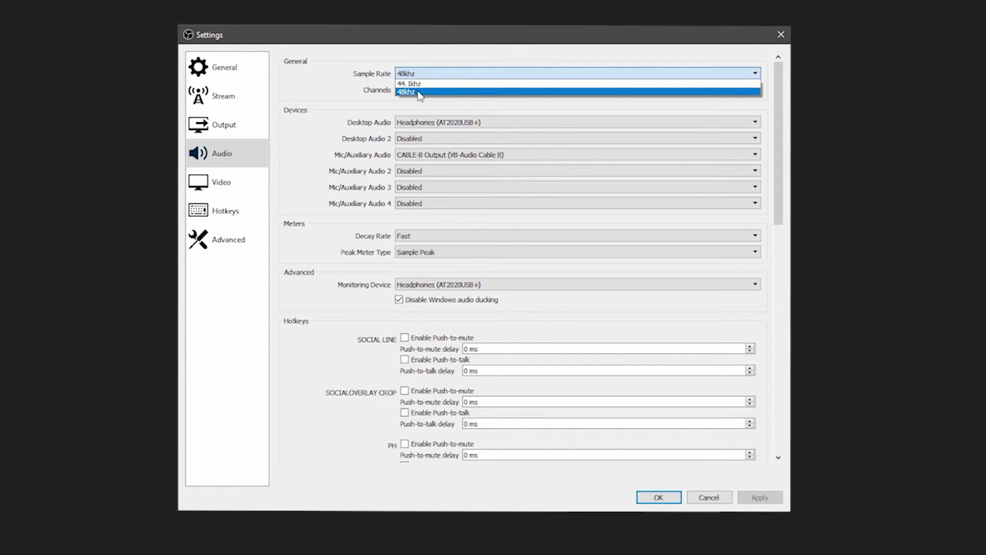
left_click(334, 85)
left_click(424, 92)
left_click(416, 104)
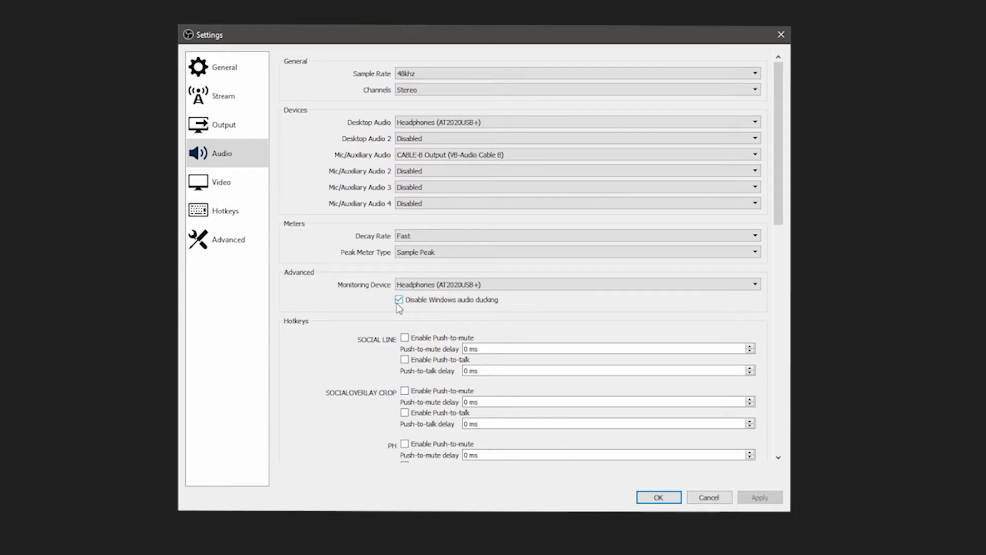
left_click_drag(779, 182, 777, 260)
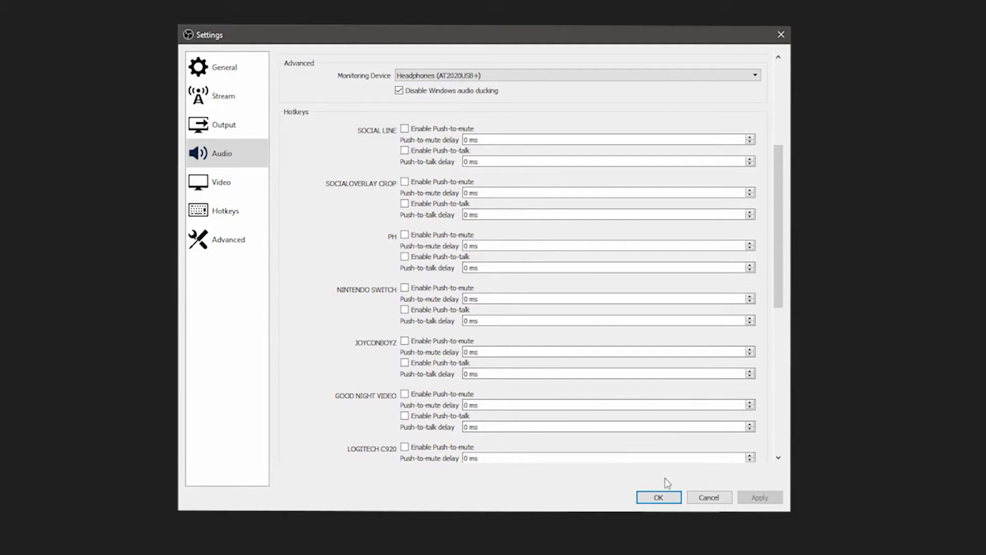
left_click_drag(779, 205, 596, 403)
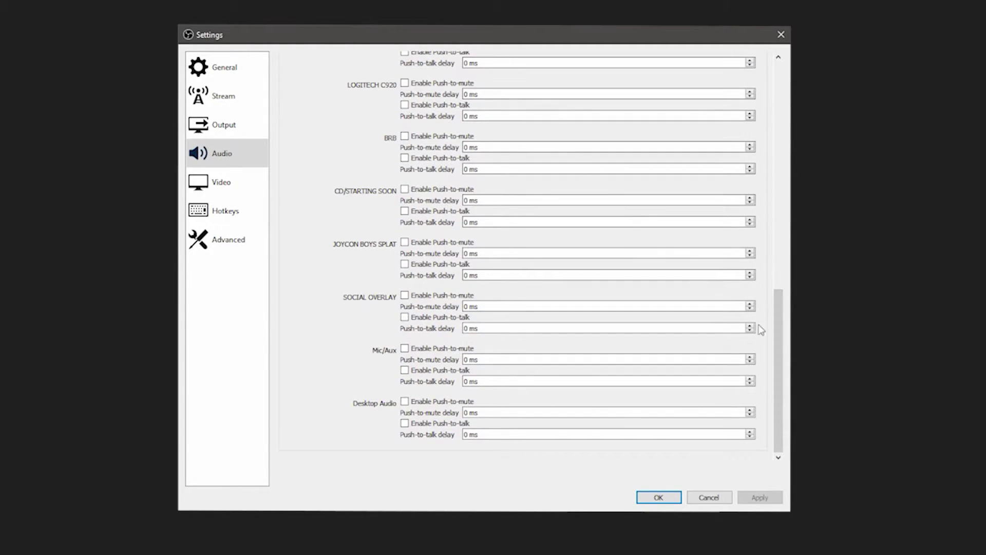
left_click_drag(778, 359, 777, 132)
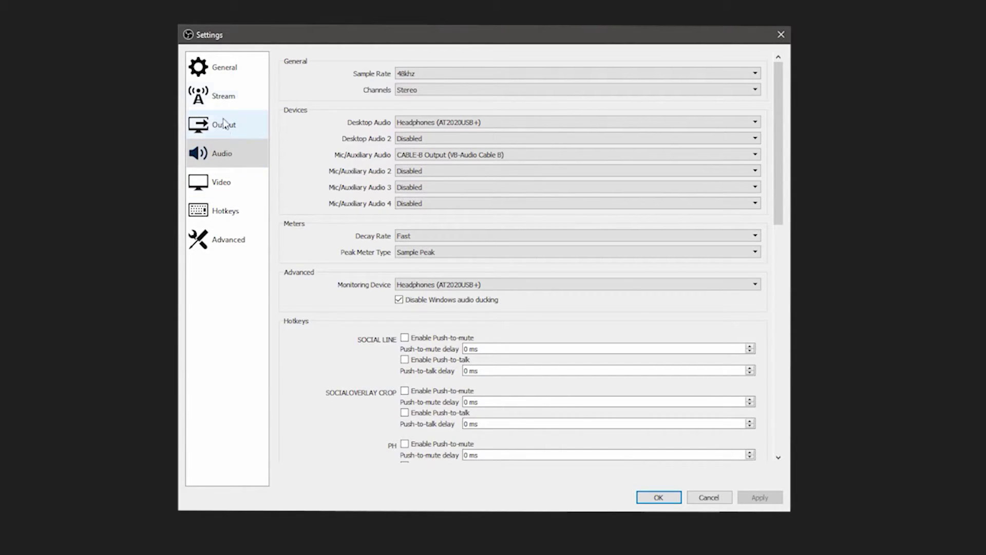
Check the available Twitch servers in the stream settings.
left_click(225, 100)
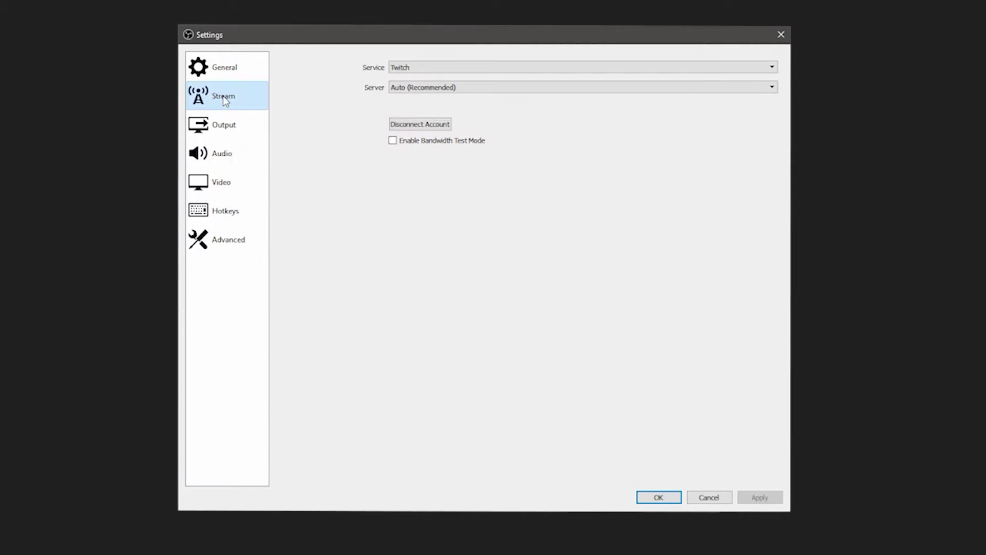
left_click(464, 91)
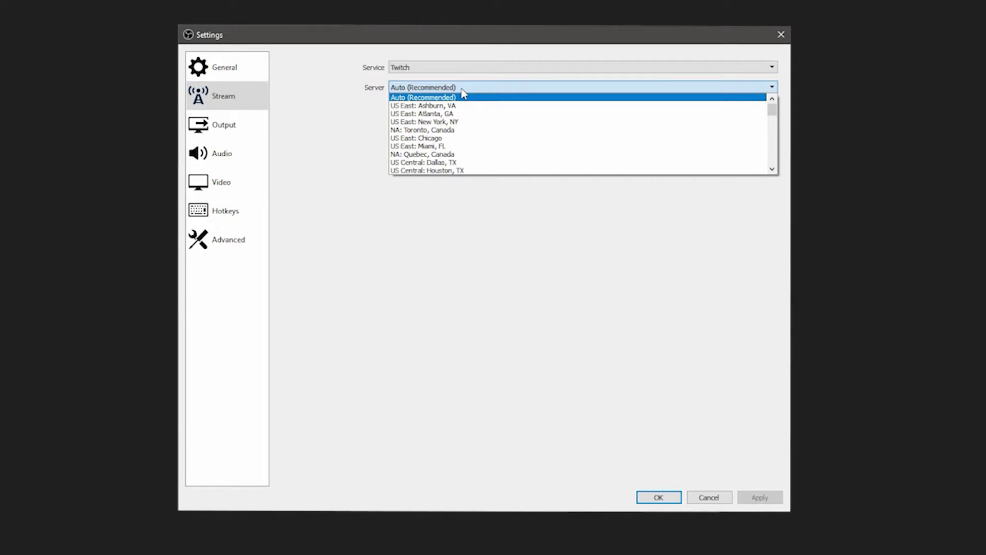
left_click(460, 202)
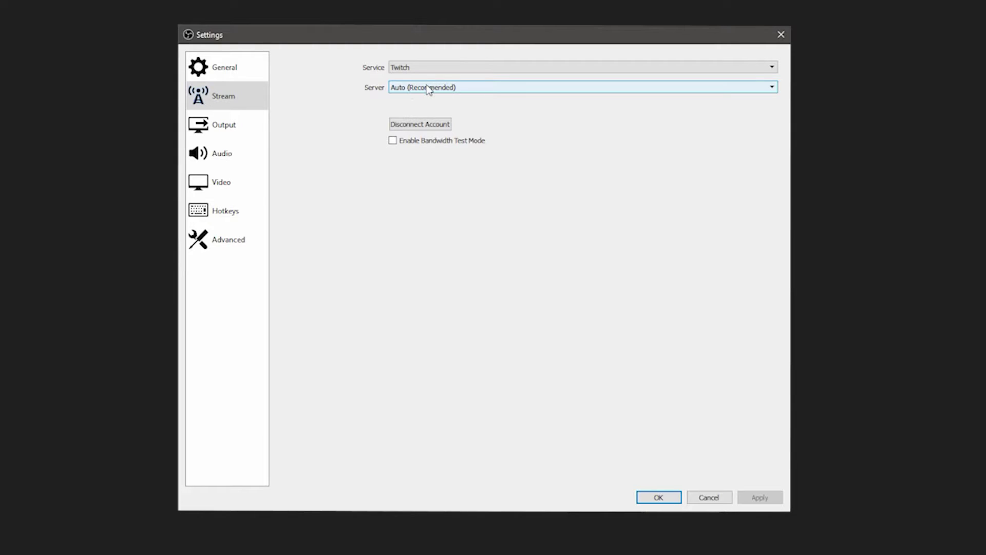
Set the output mode to Advanced and the streaming audio track to 1.
left_click(241, 127)
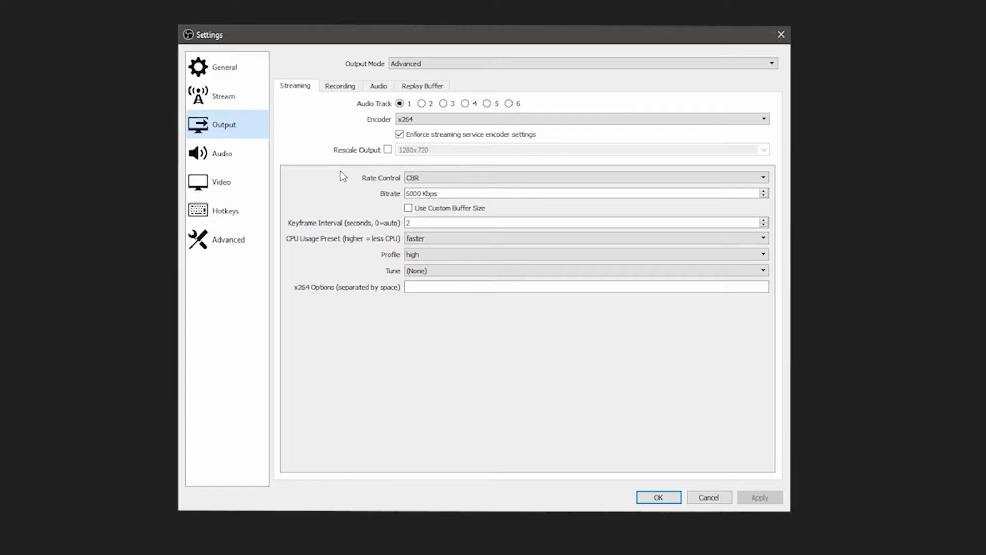
left_click(424, 65)
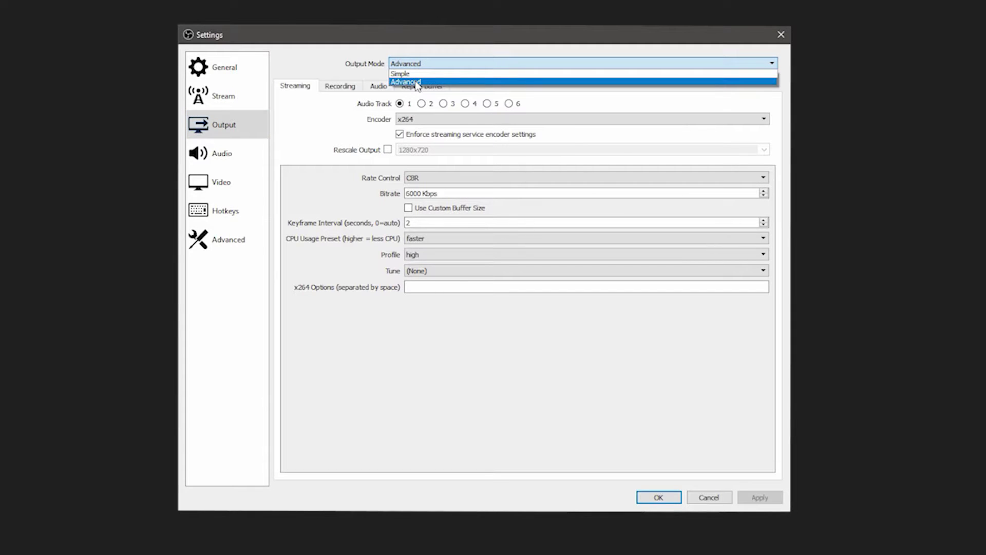
left_click(417, 83)
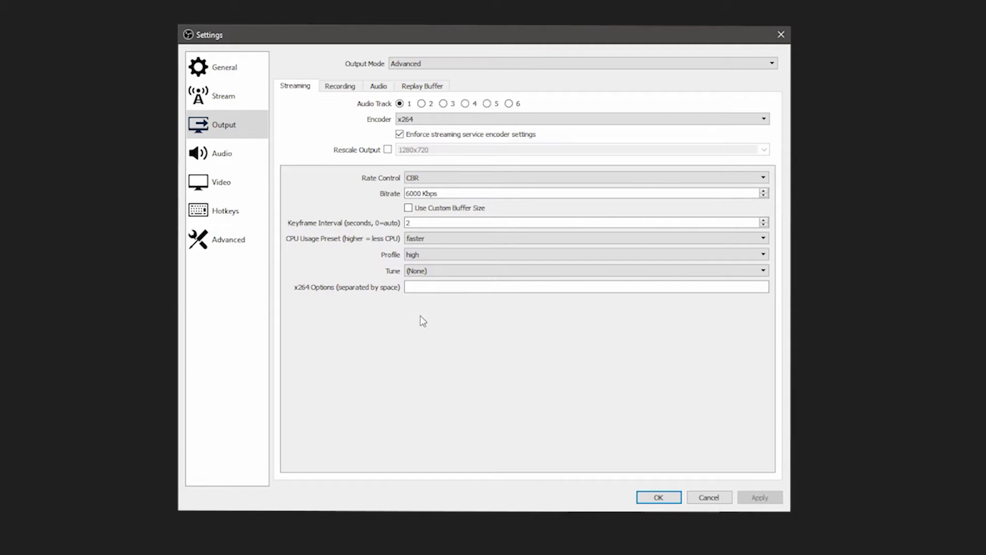
left_click(400, 103)
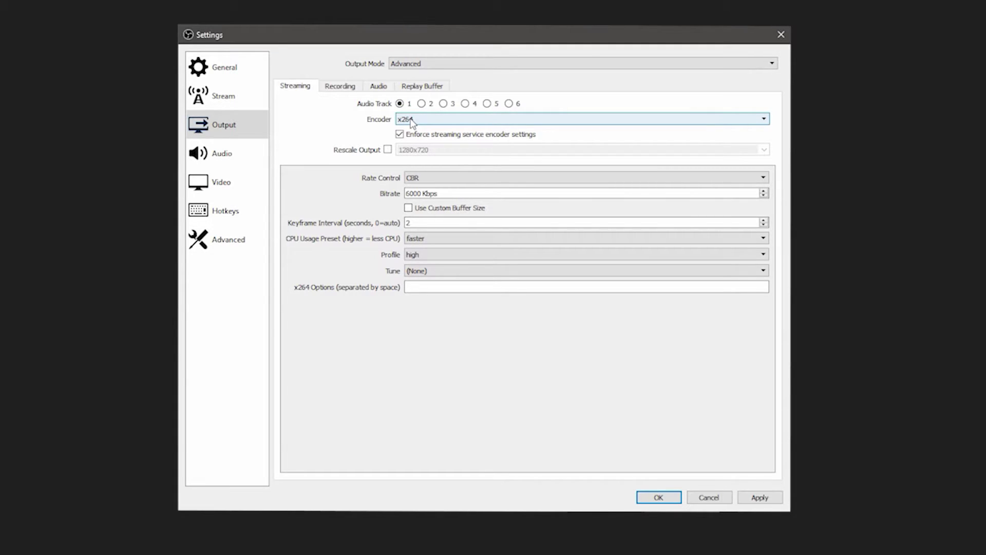
Check the available streaming encoders and set the rate control to CBR.
left_click(411, 121)
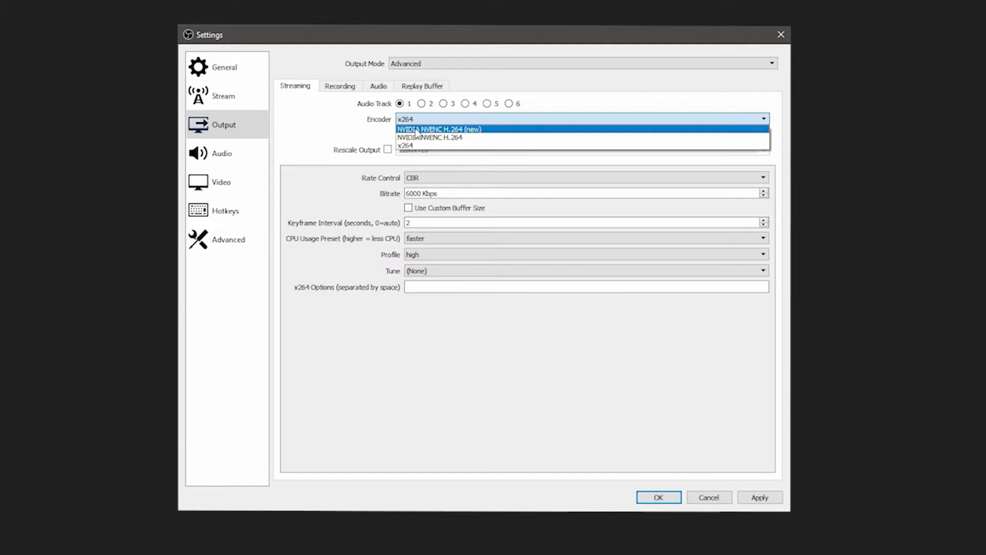
left_click(353, 134)
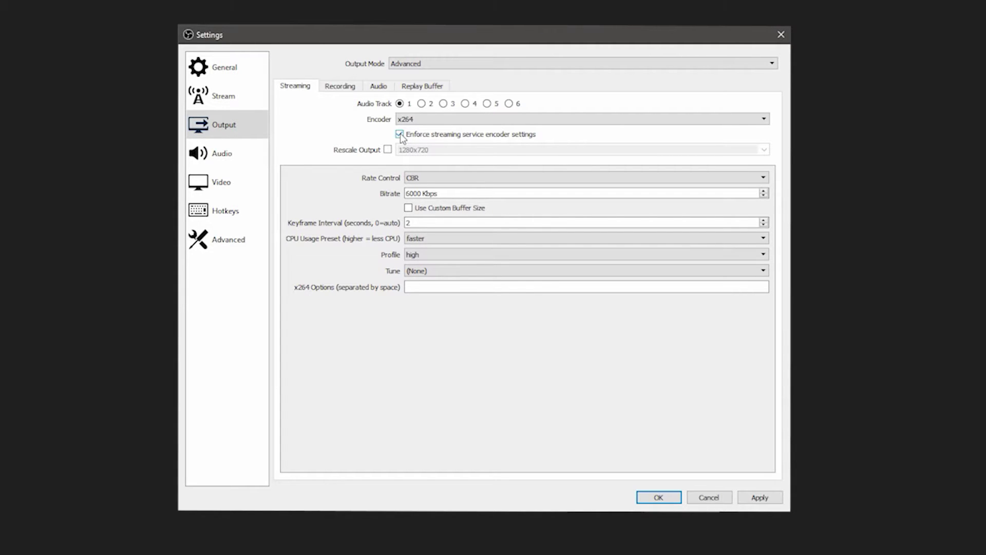
left_click(419, 178)
left_click(419, 188)
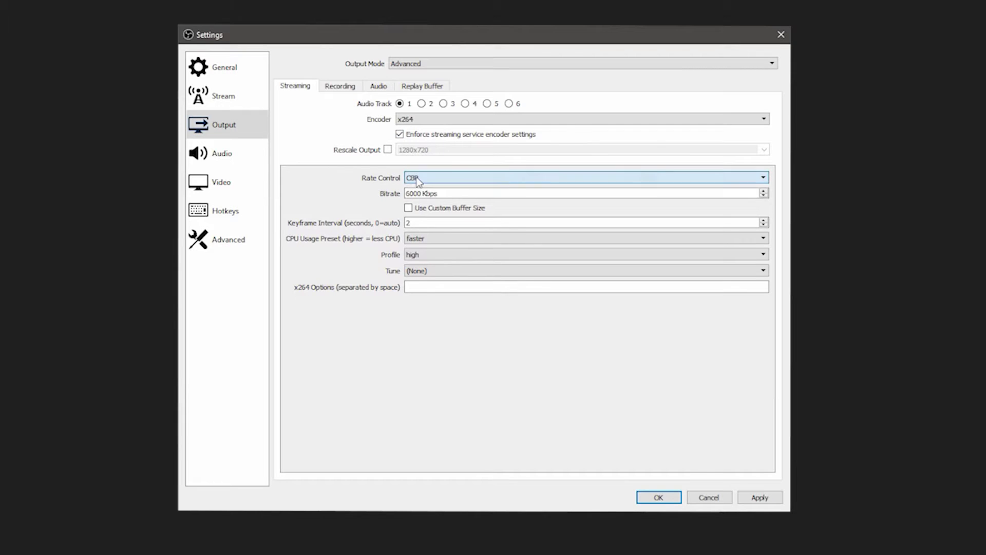
key("Tab")
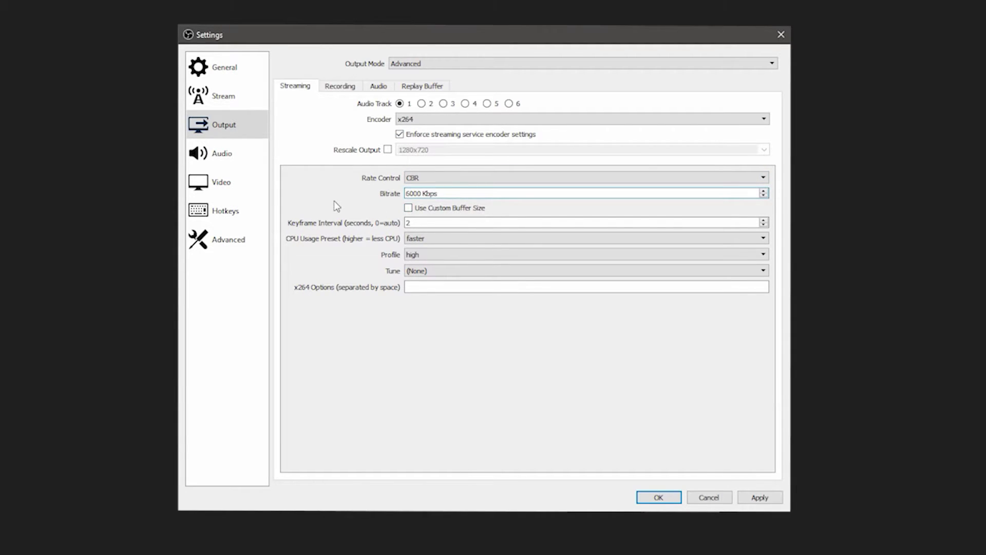
Examine the keyframe interval and the available CPU usage presets for the streaming encoder.
left_click_drag(416, 222, 362, 221)
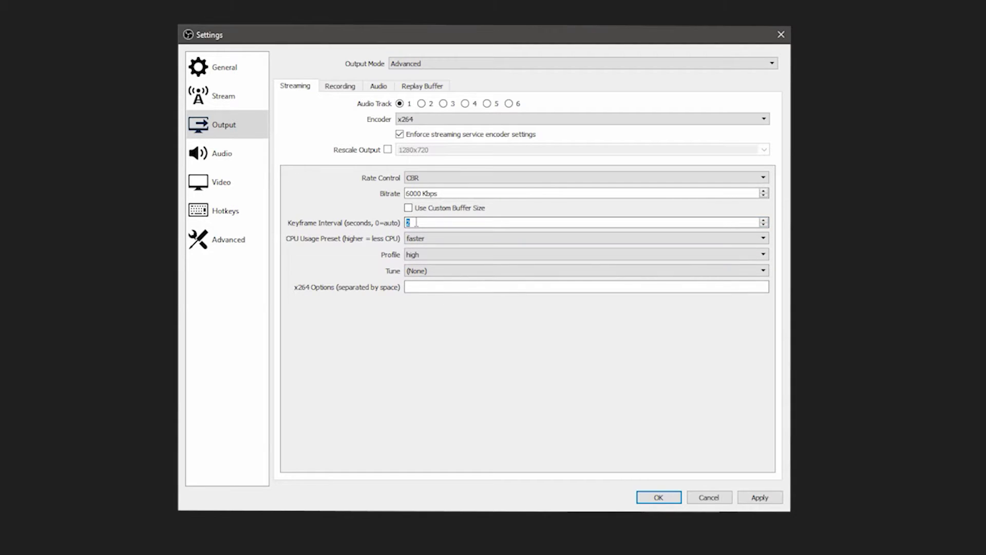
left_click(311, 305)
left_click(452, 241)
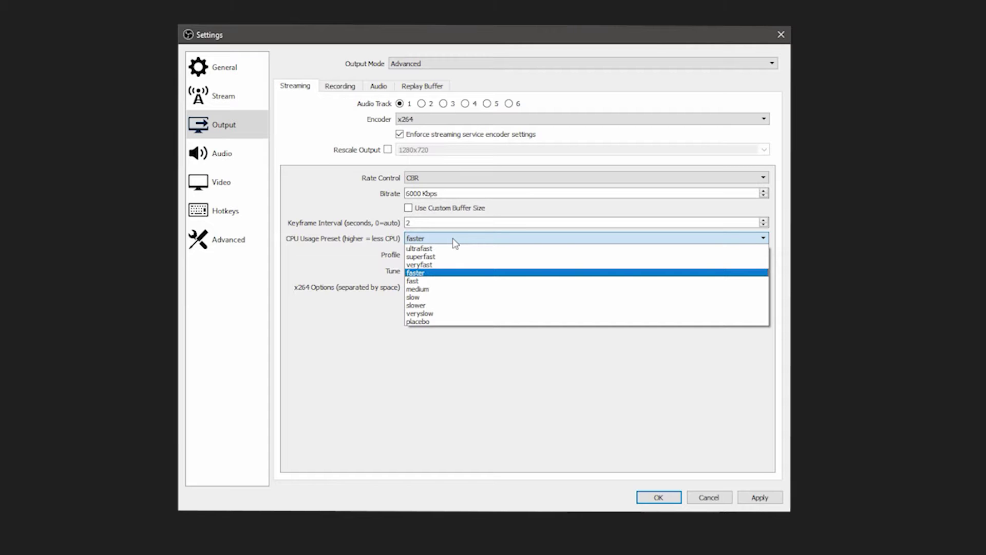
left_click(344, 250)
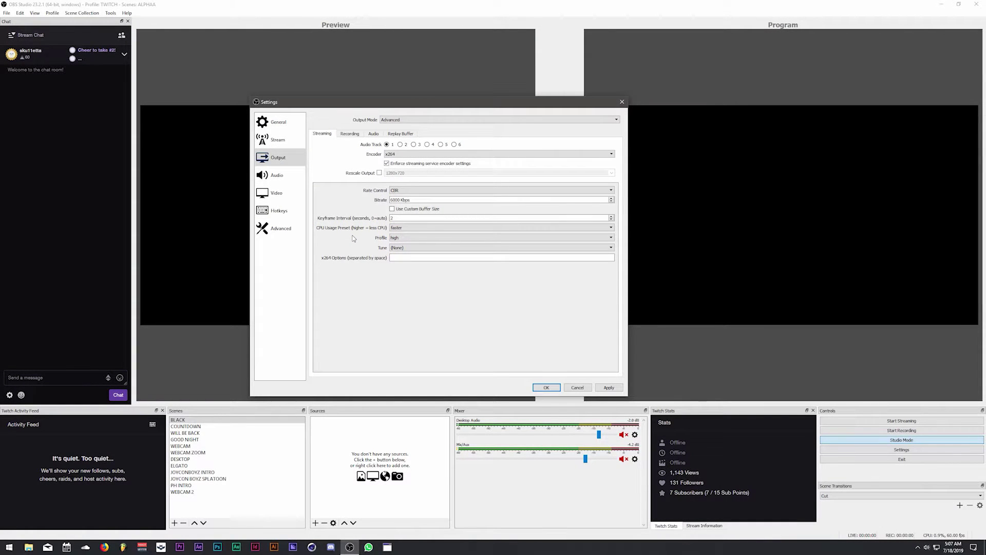
Switch to Task Manager and check the processor's performance details, then minimize it.
key("ctrl+shift+Escape")
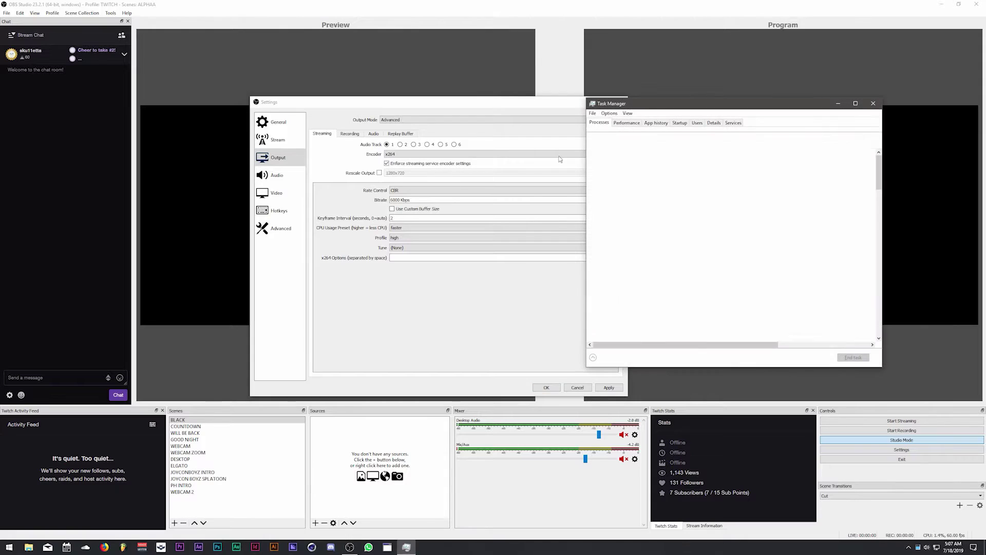
left_click(627, 123)
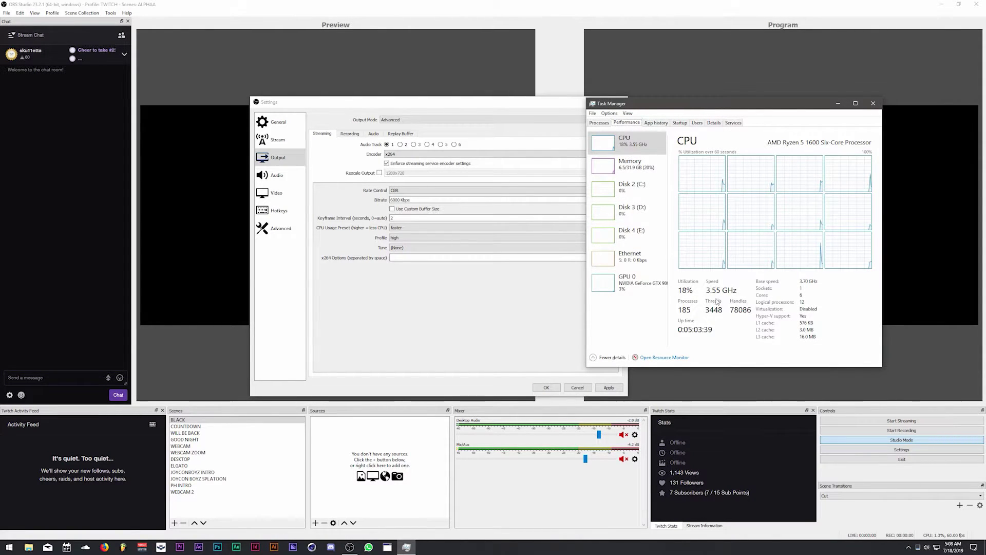
left_click(837, 104)
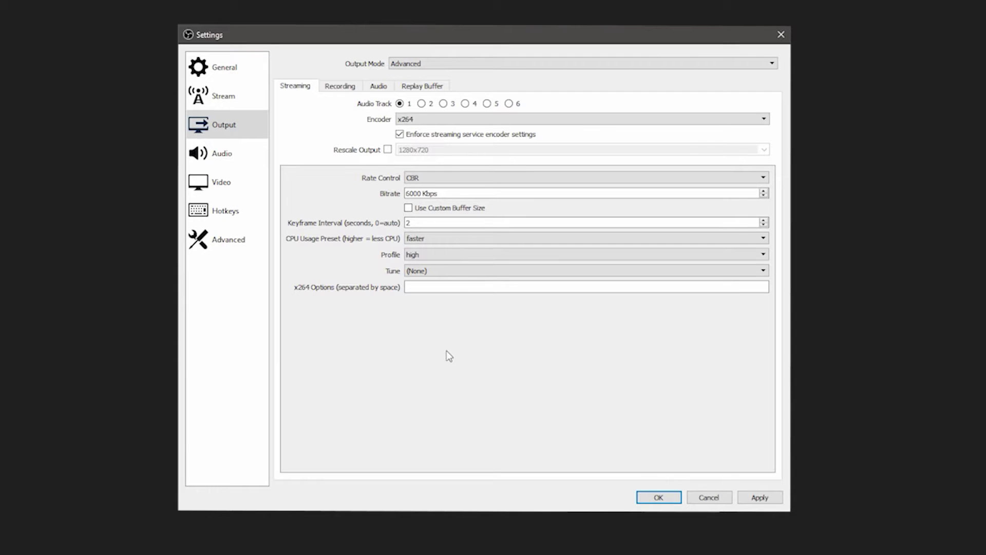
Review the CPU usage presets, keep the encoder profile at high, and set the tune option to (None).
left_click(422, 238)
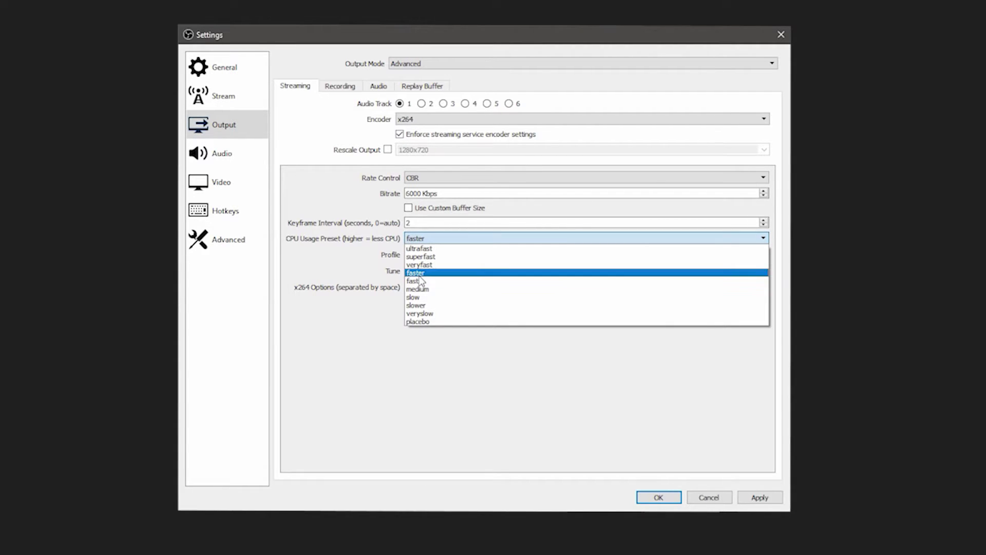
left_click(478, 405)
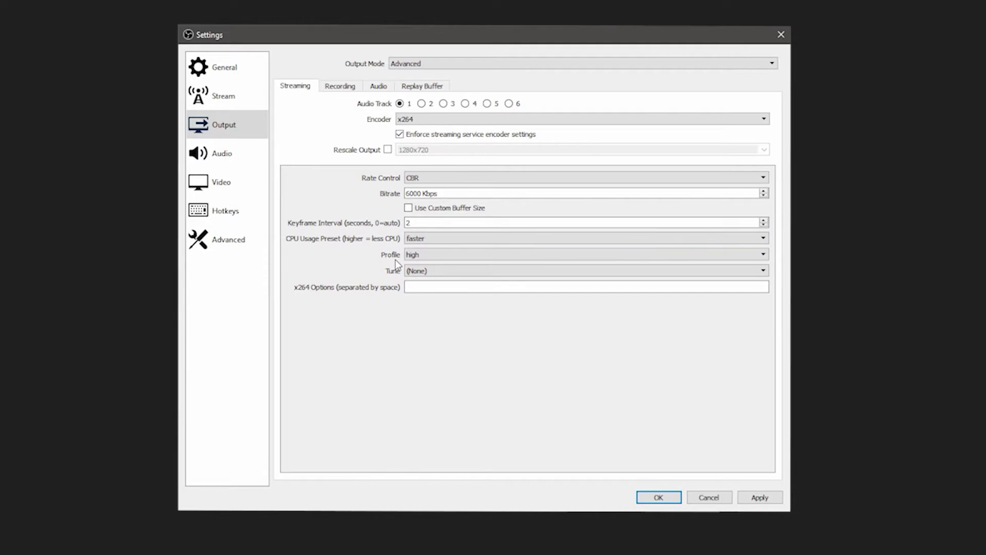
left_click(412, 254)
left_click(415, 256)
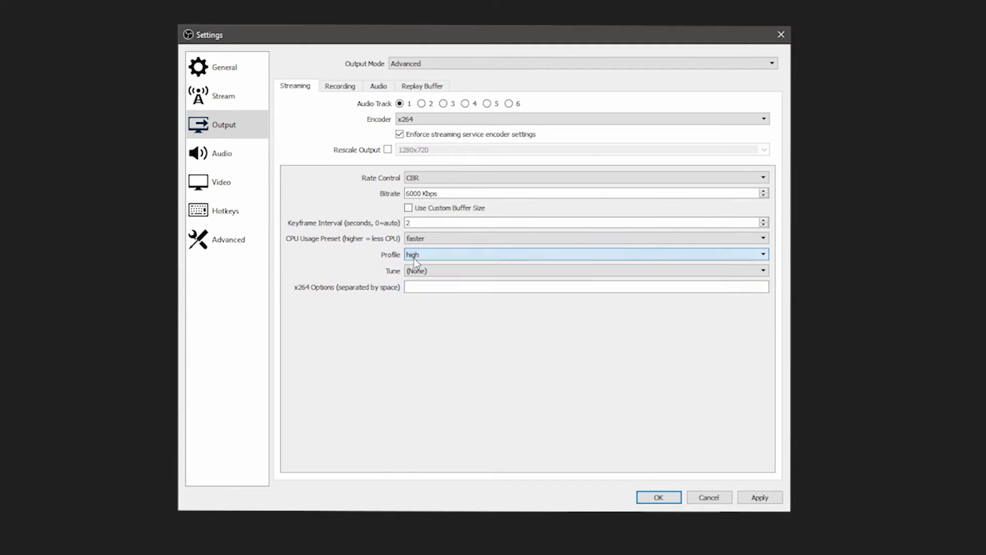
left_click(427, 272)
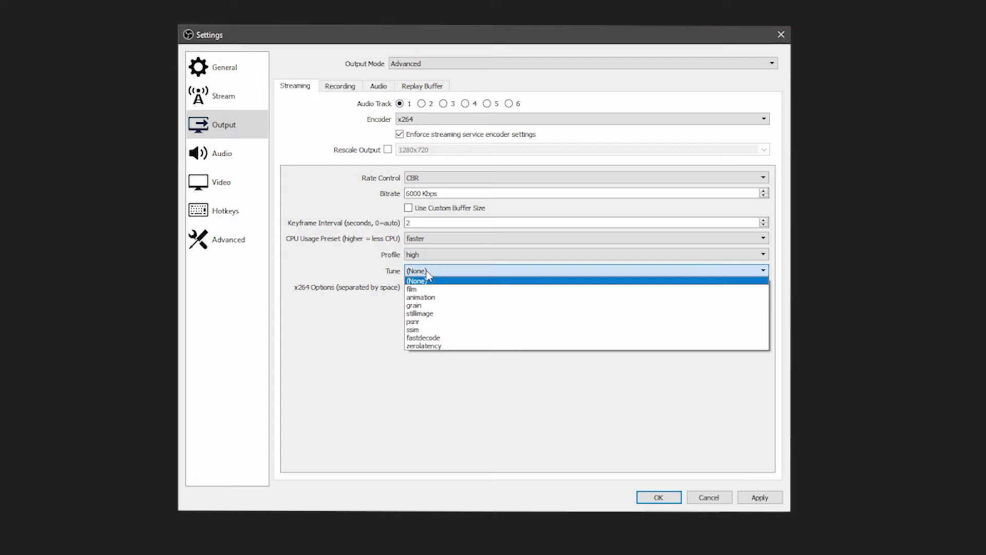
left_click(428, 278)
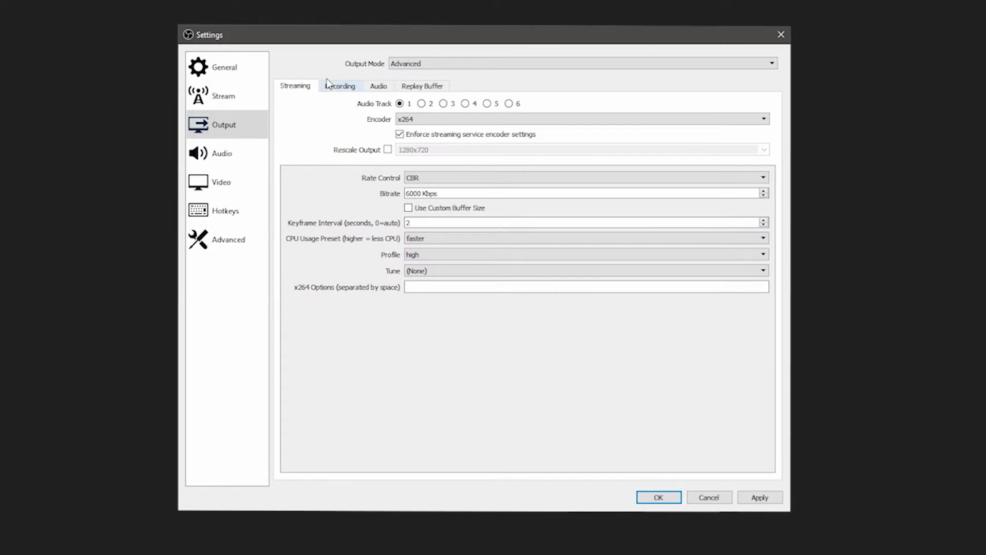
Look over the recording output settings and set the audio bitrate of Track 1 to 128.
left_click(346, 87)
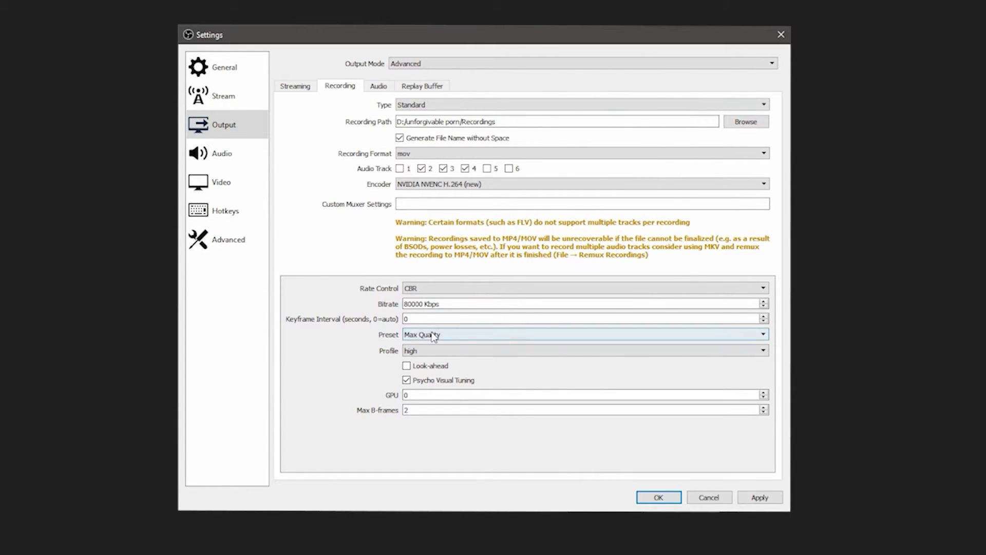
left_click(385, 87)
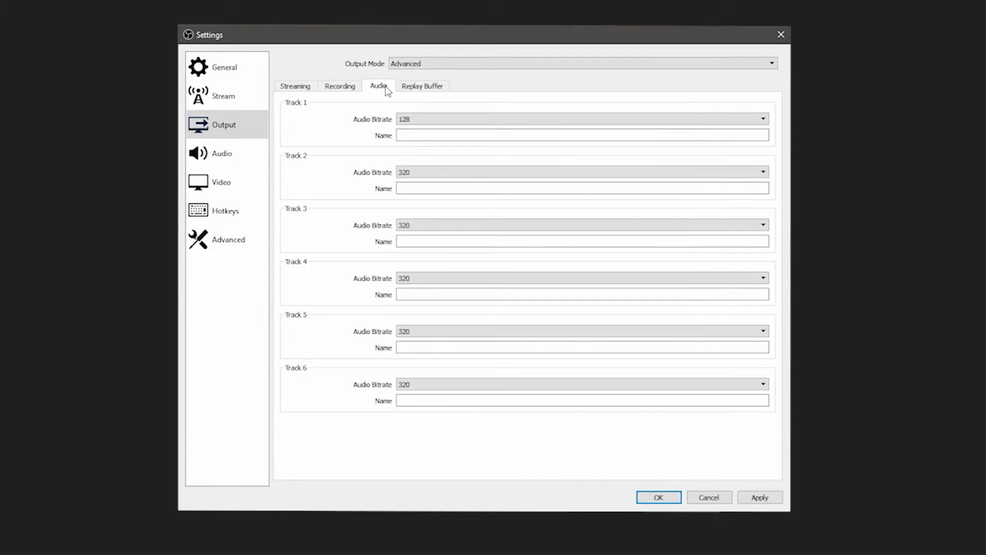
left_click(416, 120)
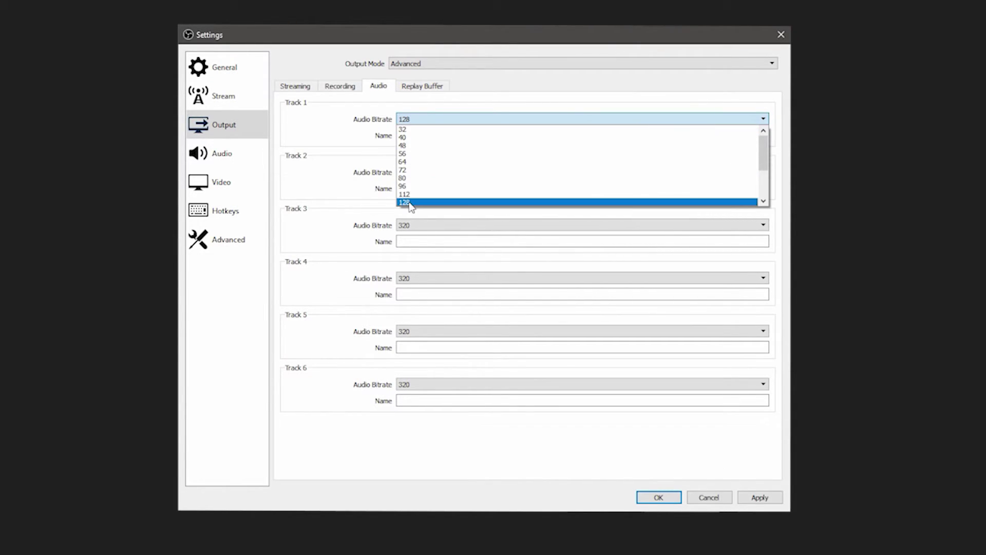
left_click(343, 135)
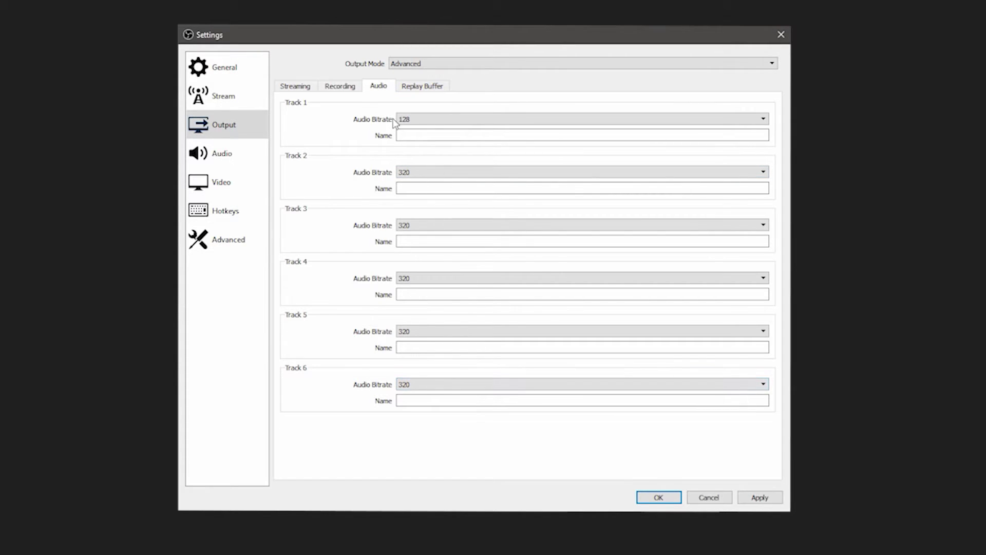
left_click(450, 119)
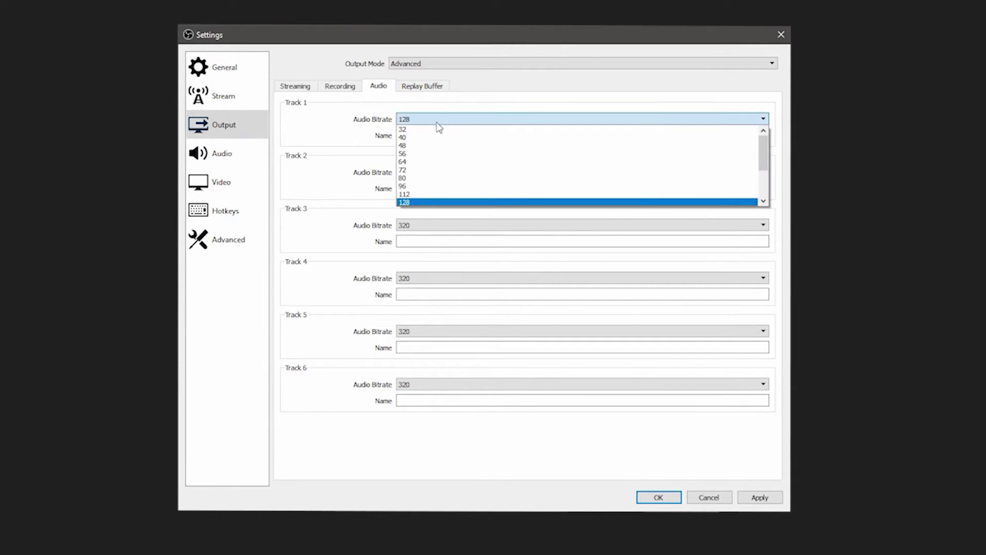
left_click(409, 202)
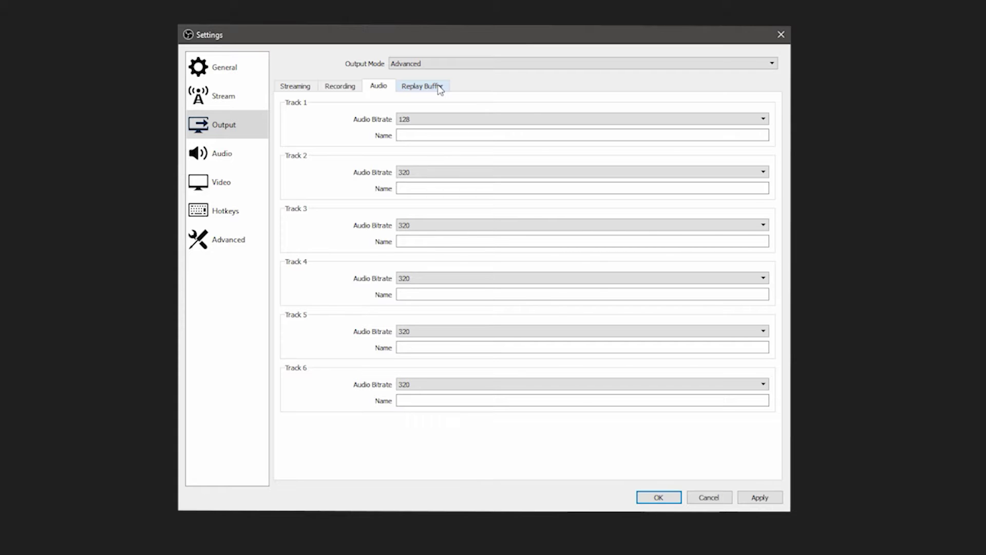
left_click(423, 122)
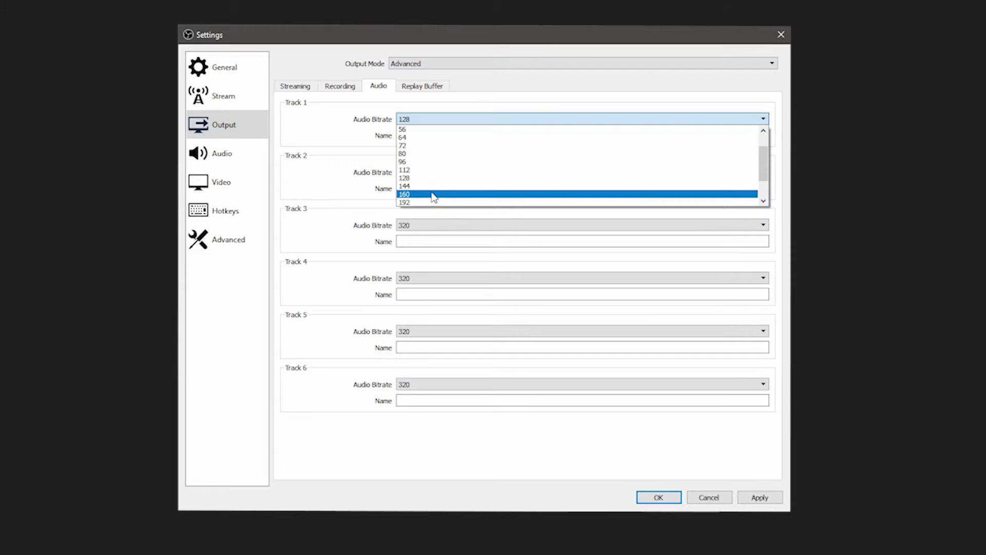
left_click(325, 155)
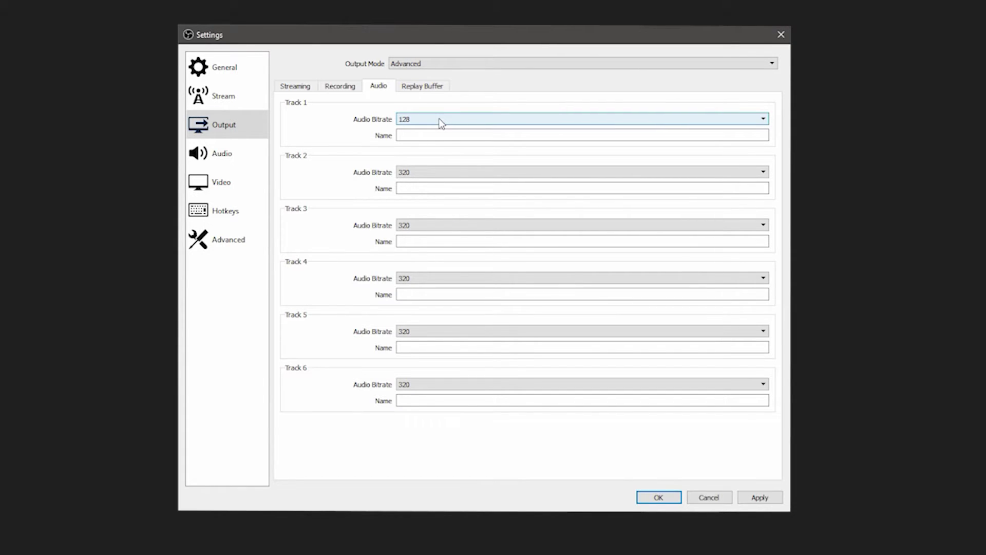
Enable the replay buffer to check its options and disable it again.
left_click(422, 87)
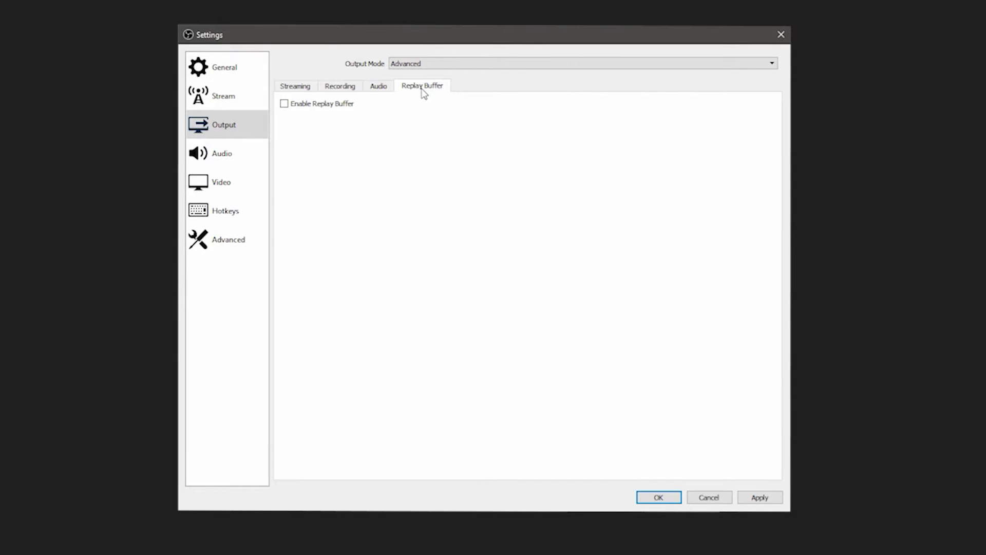
left_click(285, 104)
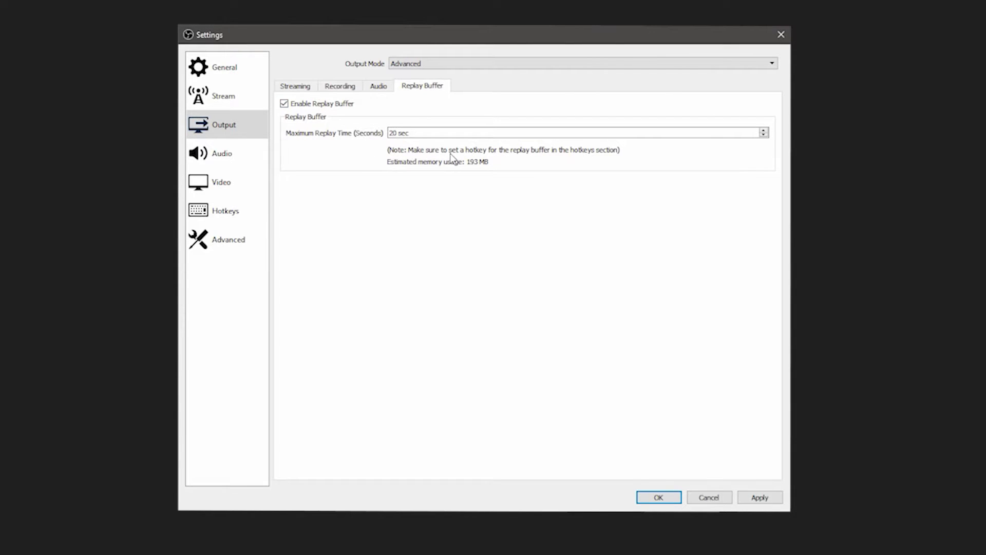
left_click(284, 103)
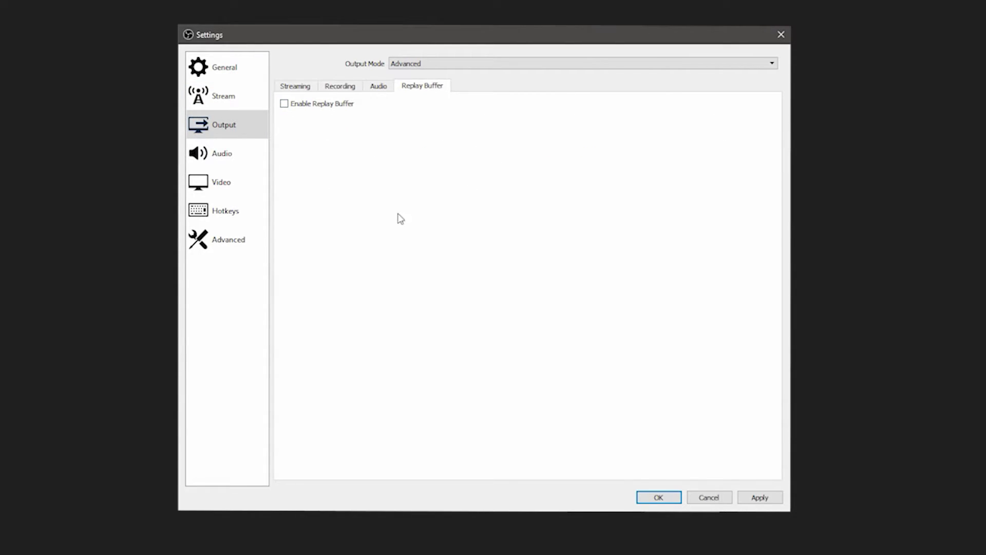
Examine the bitrate value in the streaming output settings.
left_click(302, 88)
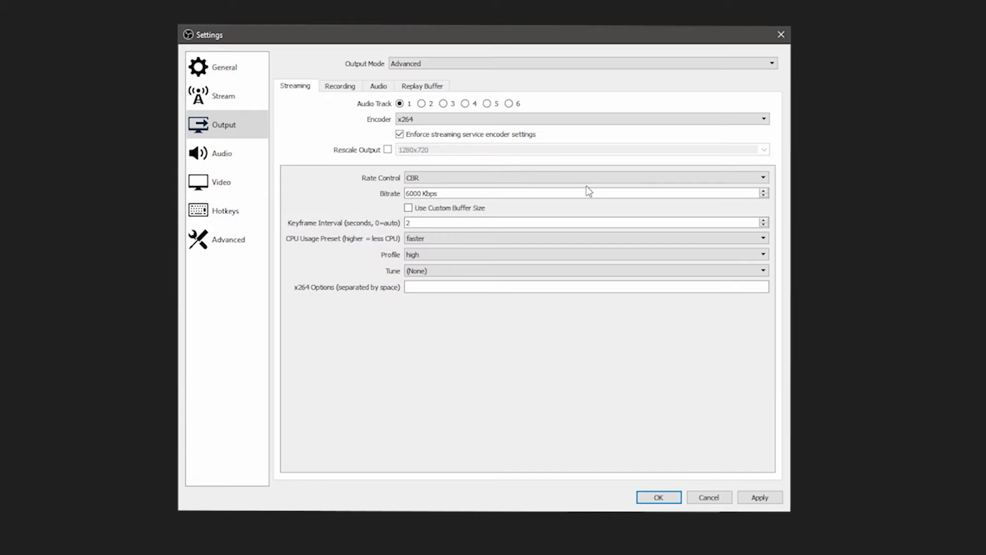
left_click_drag(459, 193, 369, 197)
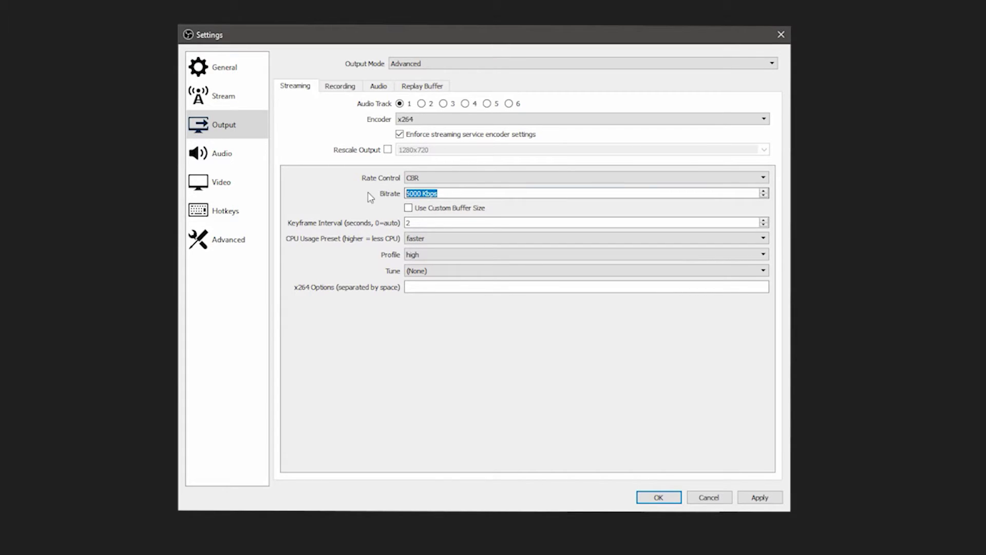
left_click(491, 382)
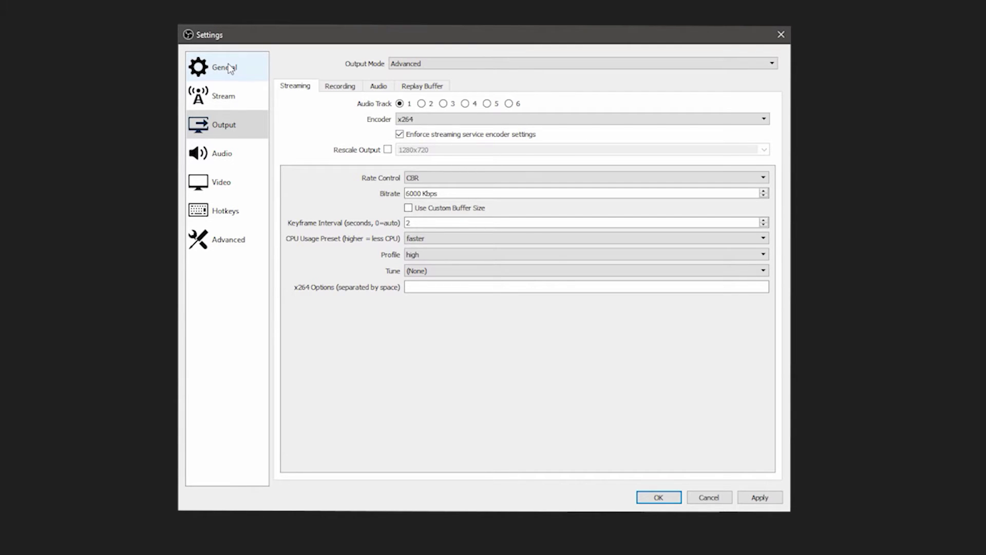
left_click_drag(448, 193, 334, 202)
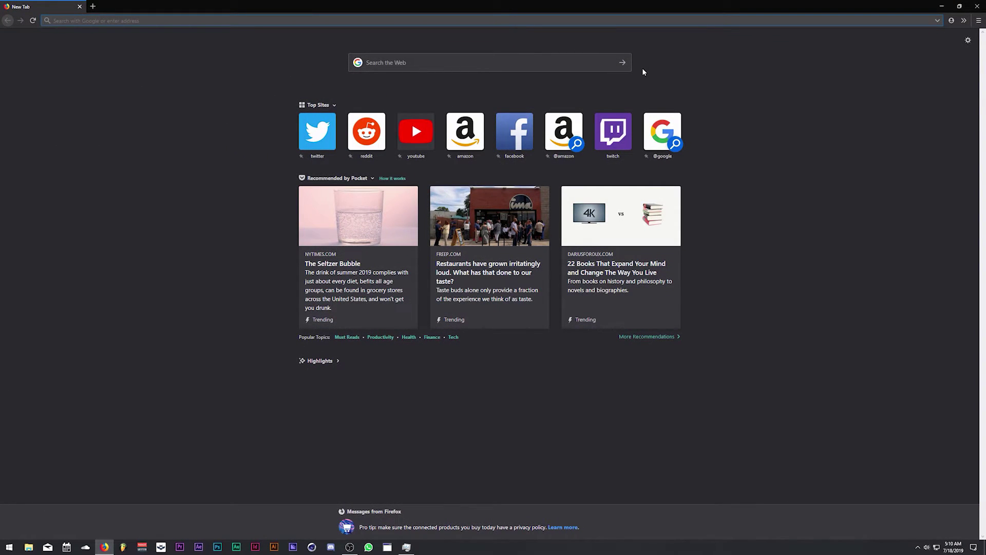
Go to speedtest.net in Firefox and run a connection test to measure the upload speed.
type("speedtes")
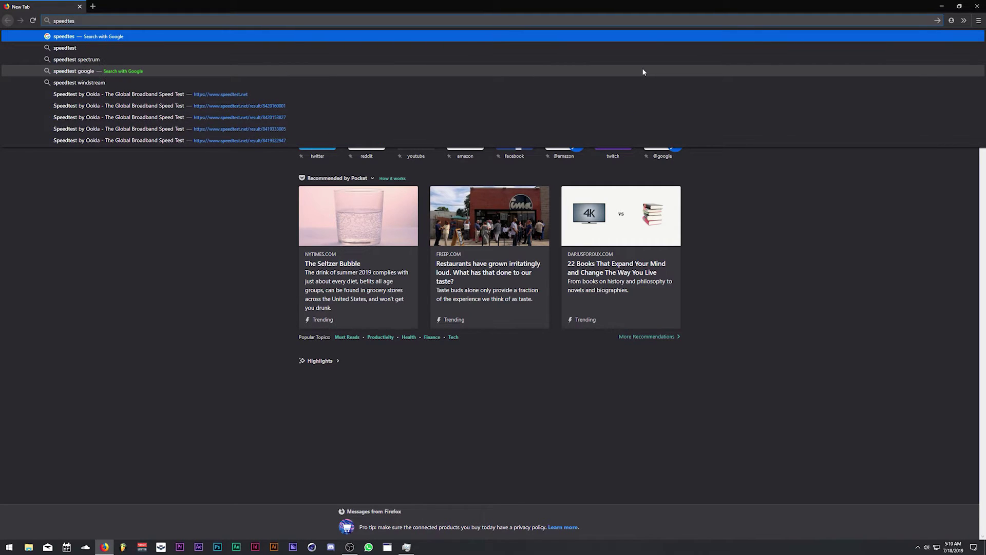
type("t.n")
key("Return")
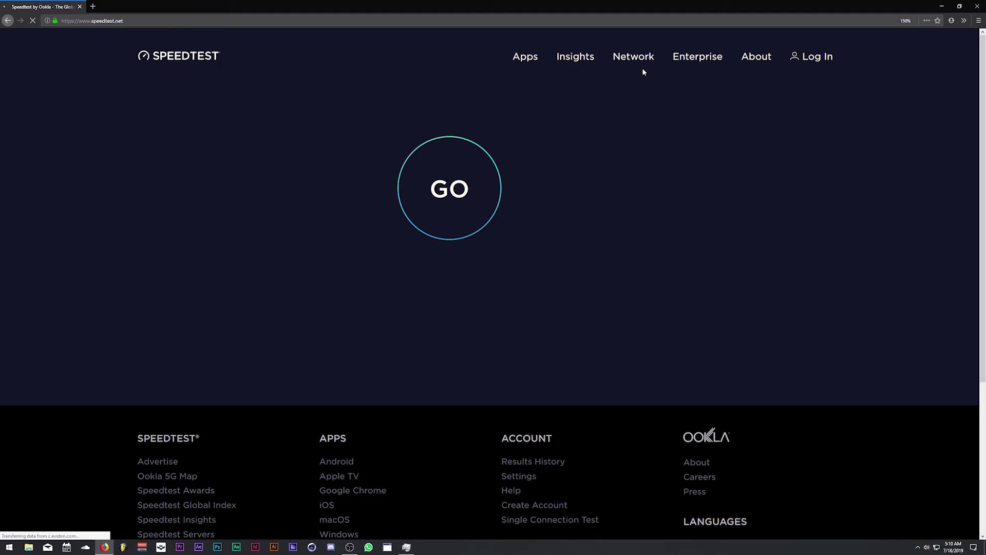
left_click(474, 177)
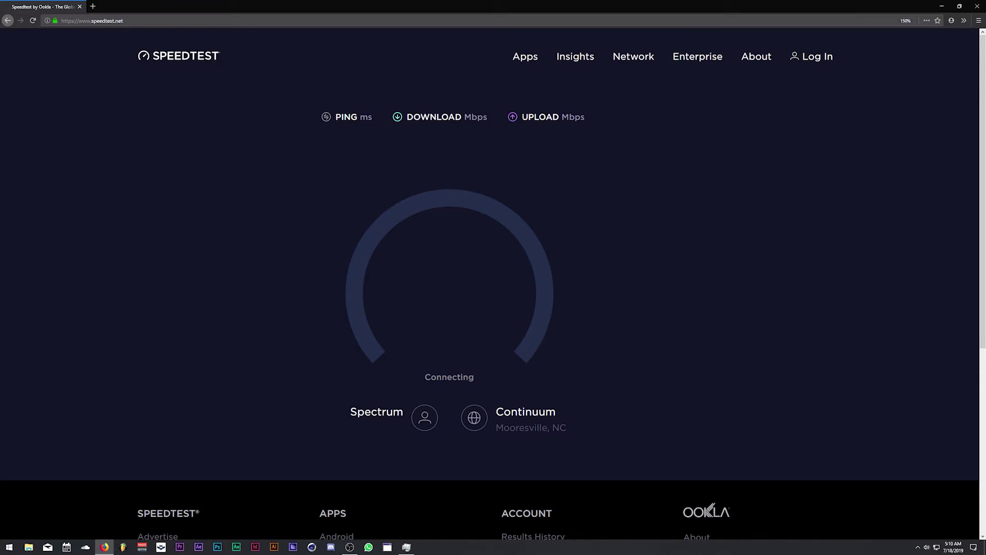
left_click_drag(590, 120, 521, 118)
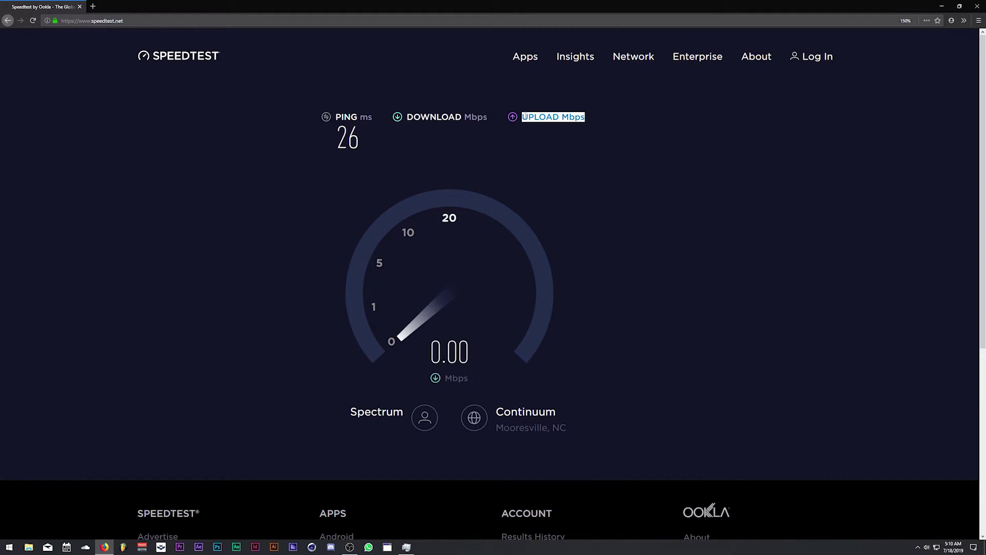
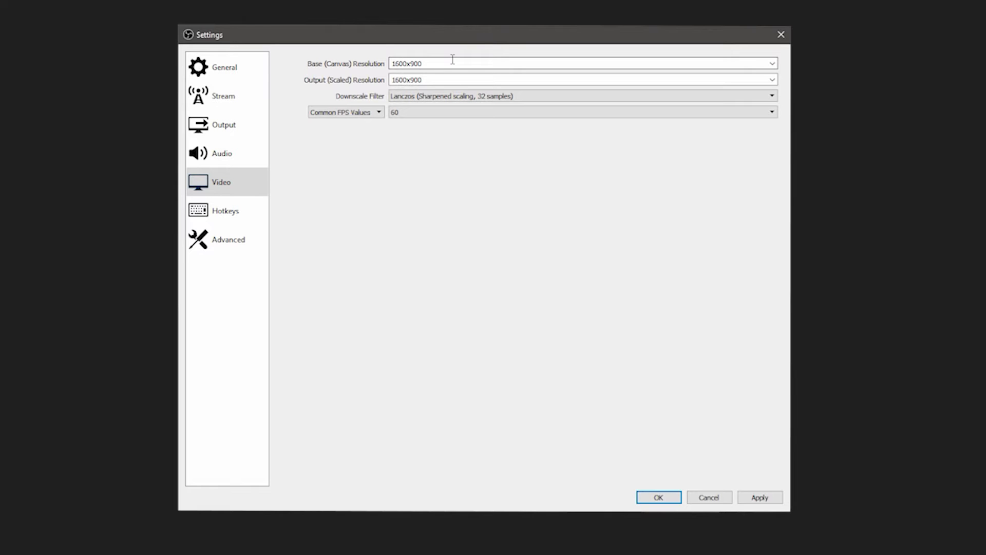
Check the base and output resolutions in the video settings and set the downscale filter to Lanczos (Sharpened scaling, 32 samples).
left_click_drag(435, 79, 387, 80)
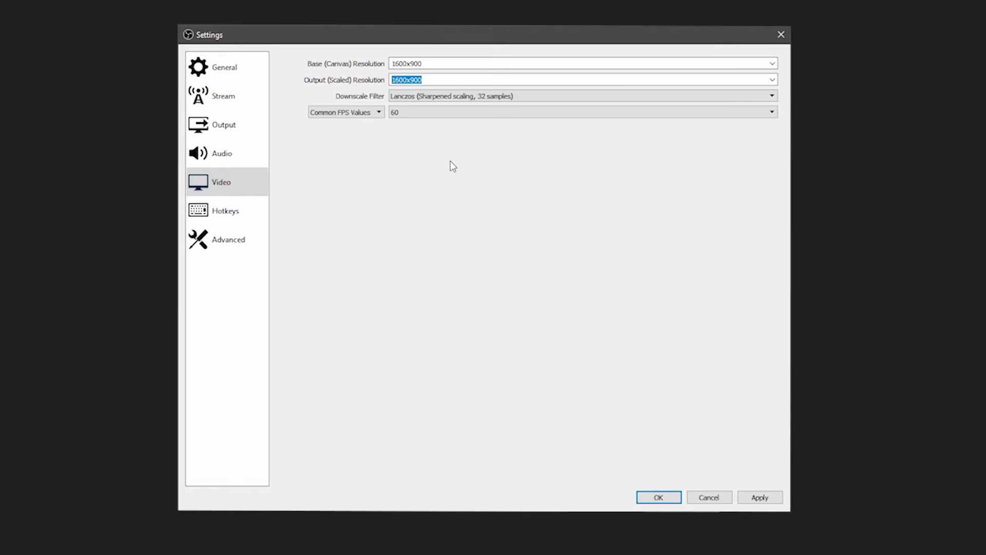
double_click(436, 64)
double_click(437, 80)
left_click(435, 97)
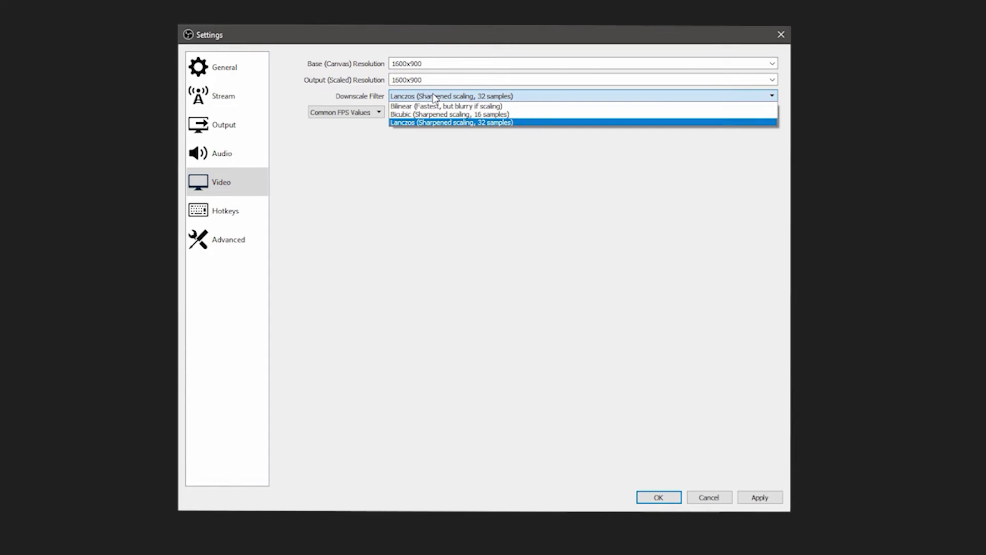
left_click(434, 123)
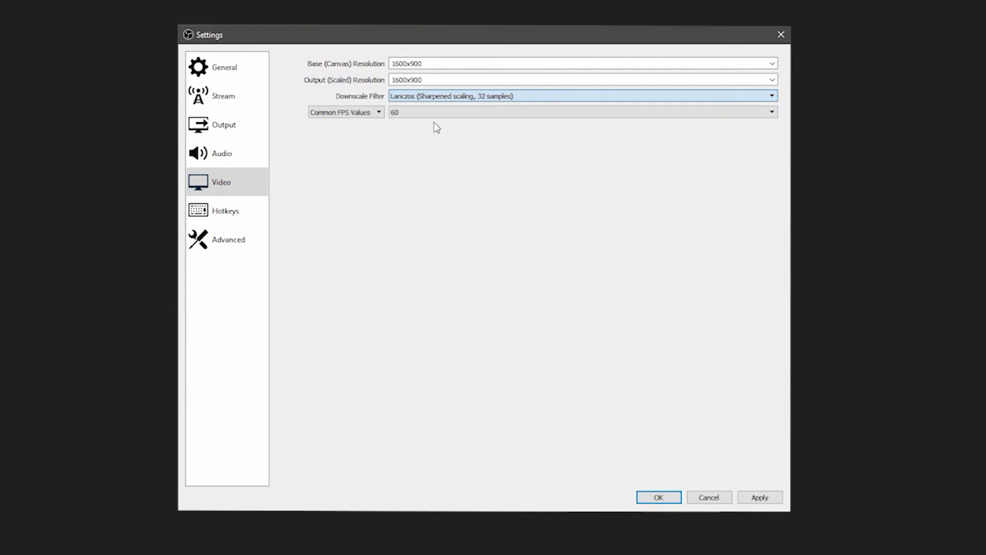
Set the common FPS value to 60 in the video settings.
left_click(433, 113)
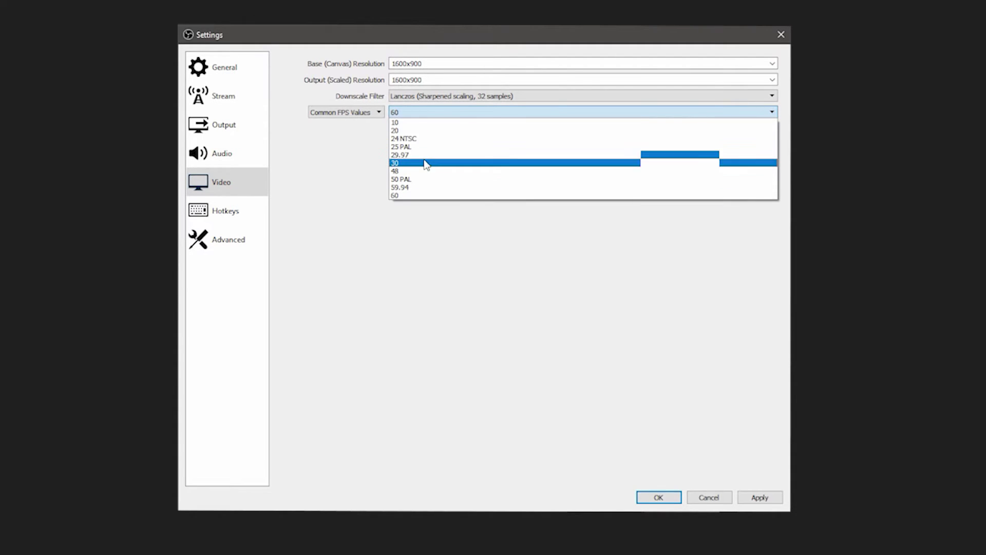
left_click(416, 197)
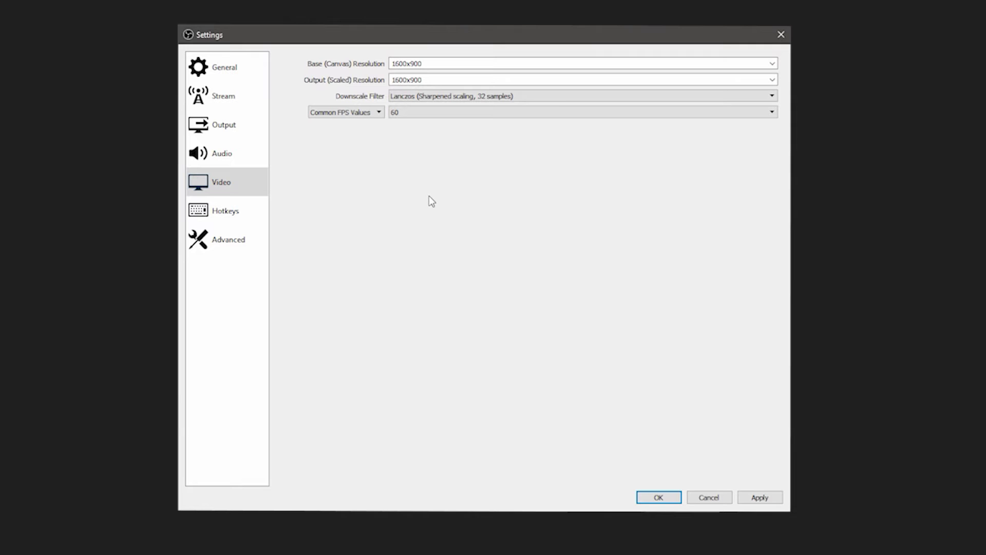
left_click(431, 112)
left_click(432, 117)
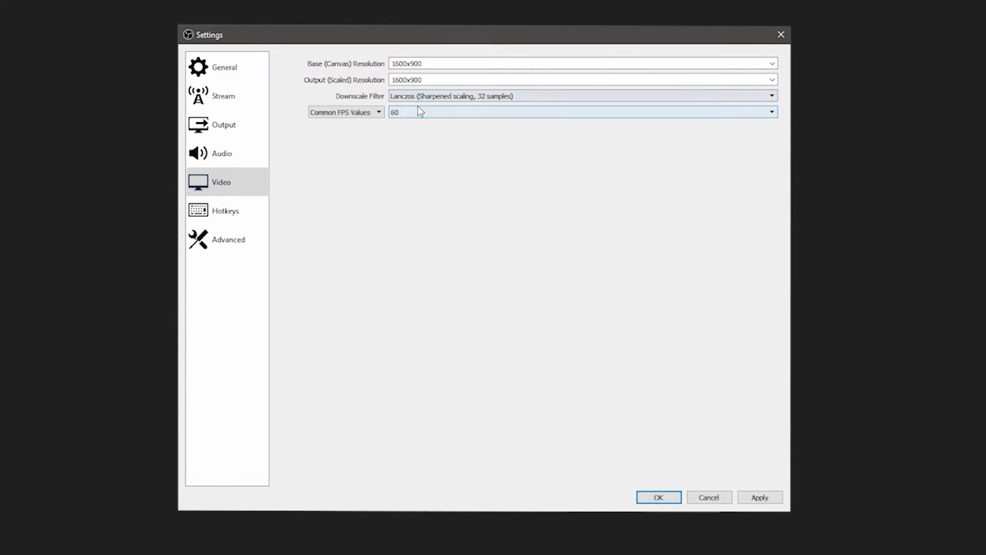
Review the base resolution and downscale filter in the video settings, keeping Lanczos (Sharpened scaling, 32 samples).
left_click(422, 63)
key("Tab")
left_click(452, 98)
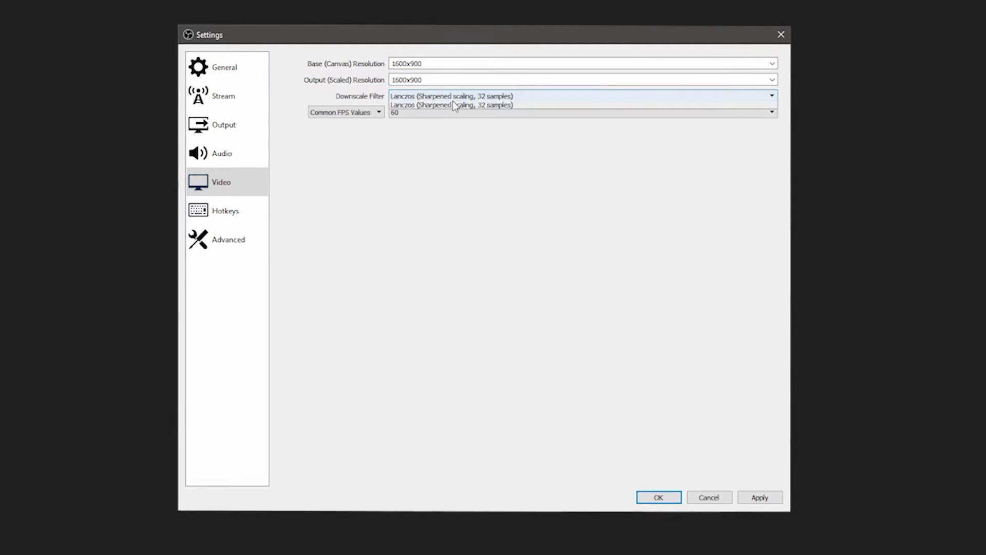
left_click(427, 121)
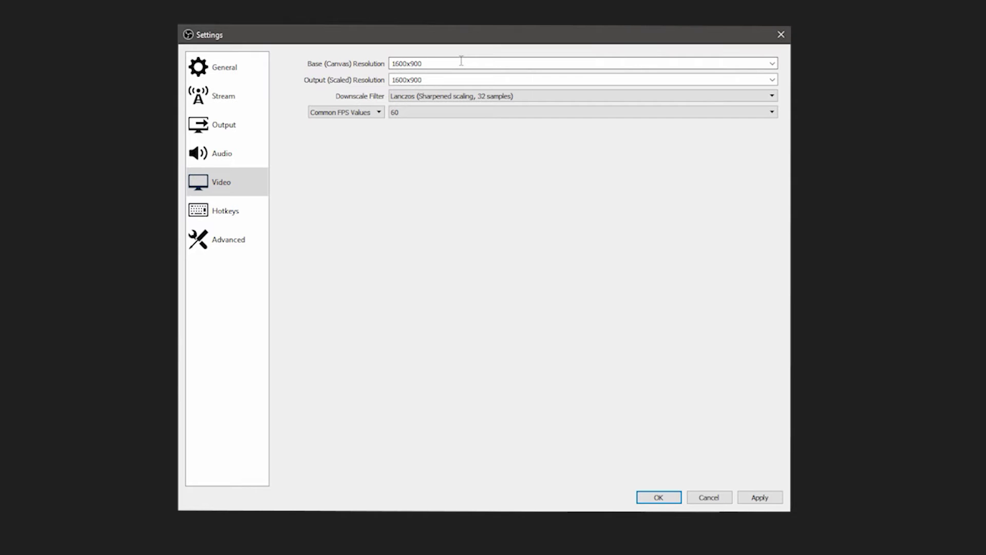
Review the general settings and toggle automatic recording when streaming on and back off.
left_click(229, 154)
left_click(233, 129)
left_click(234, 68)
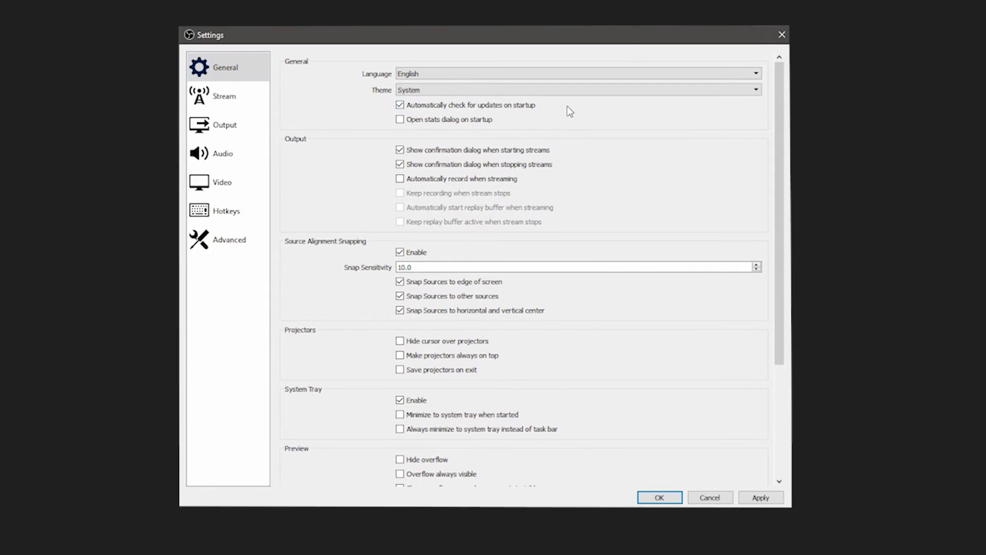
scroll(782, 146, "down", 1)
scroll(782, 146, "up", 1)
left_click(400, 180)
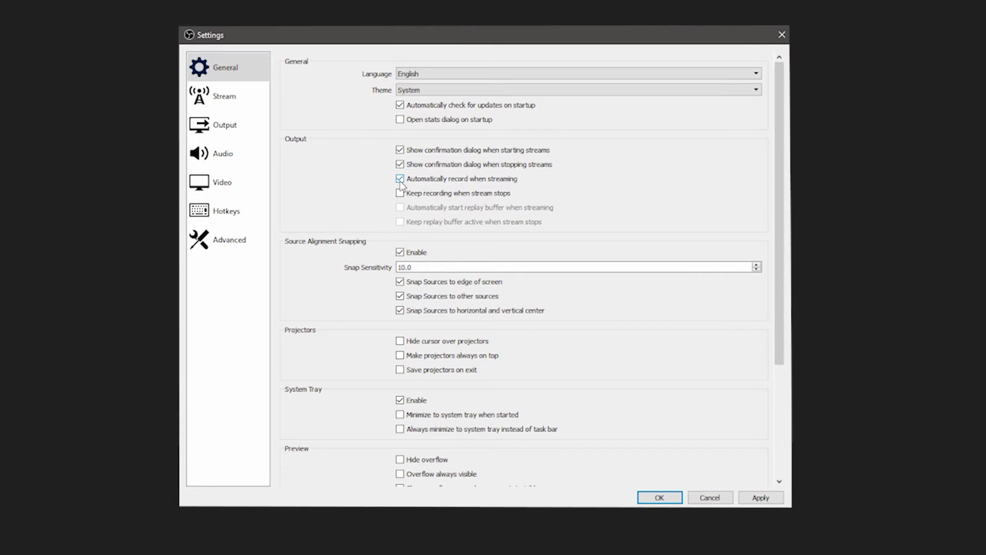
left_click(400, 180)
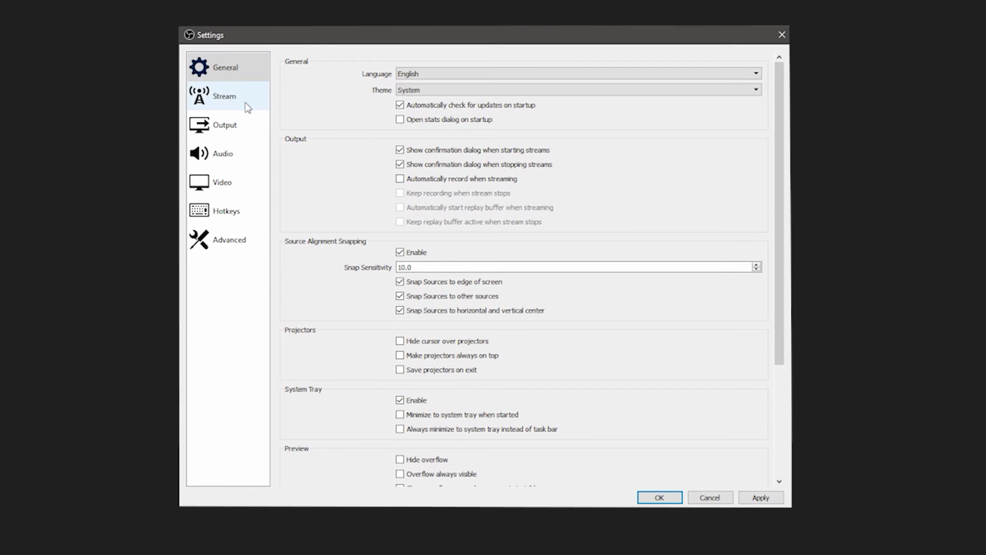
In the streaming output settings, set the encoder to NVIDIA NVENC H.264 (new) and the bitrate to 6000 Kbps.
left_click(226, 126)
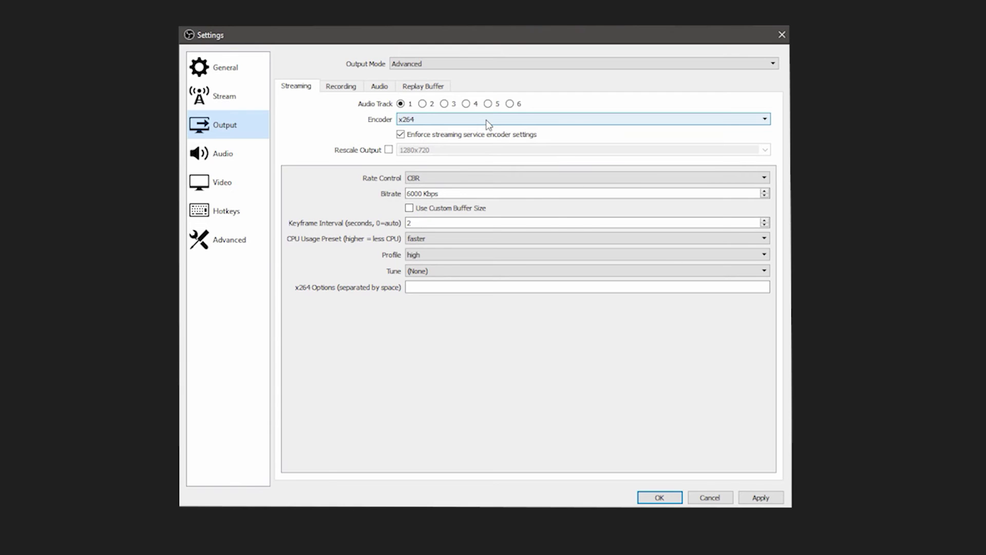
left_click(424, 121)
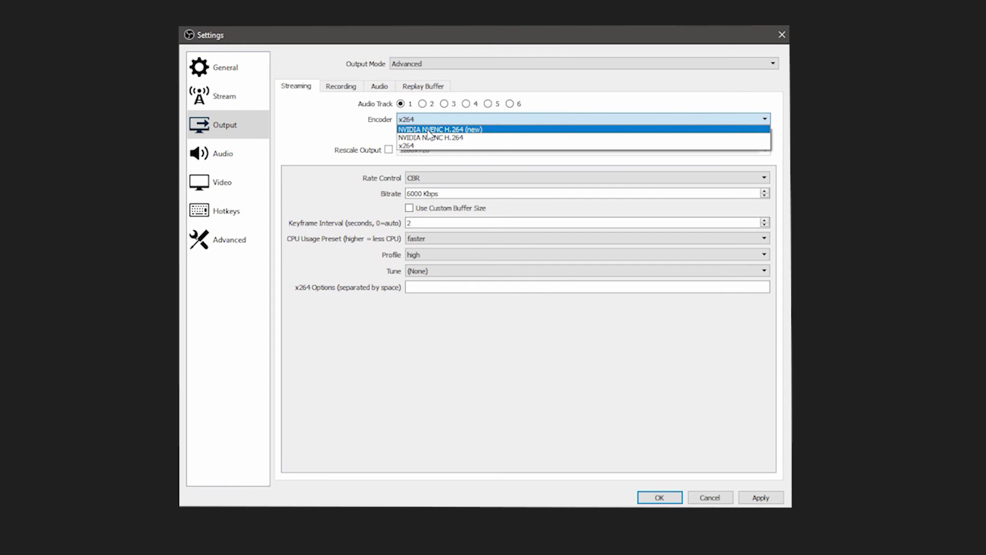
left_click(428, 130)
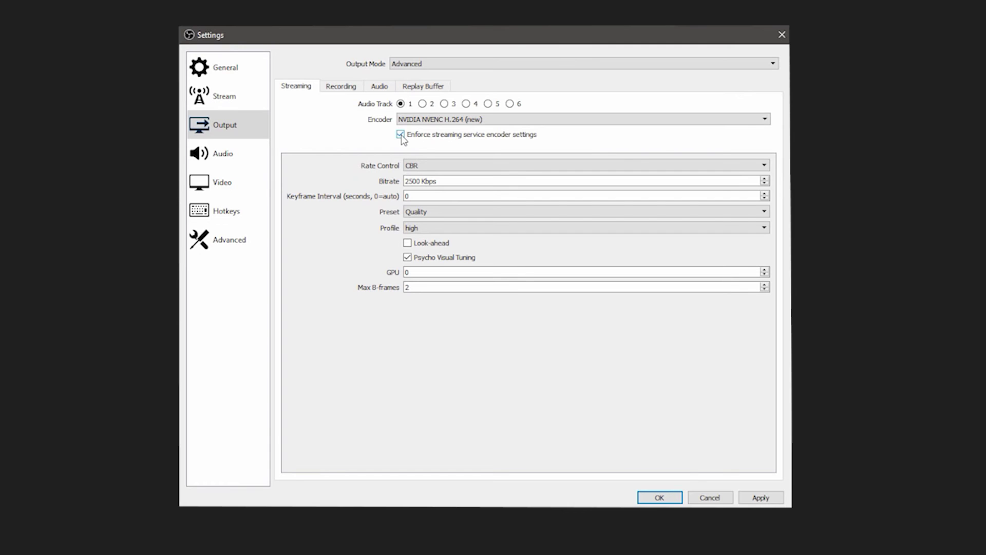
key("Tab")
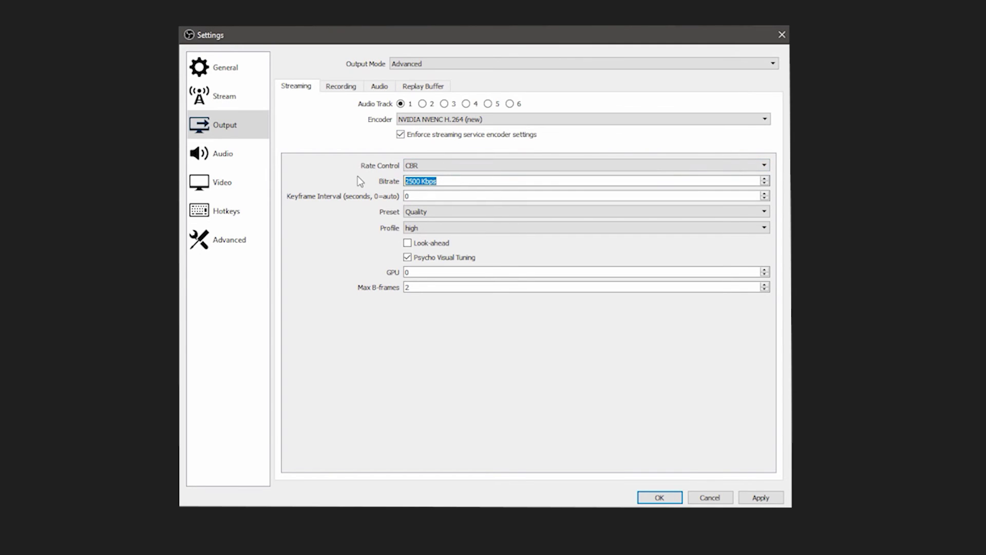
type("6000")
Configure the NVENC encoder with the Max Quality preset, the high profile and a keyframe interval of 0.
left_click(426, 213)
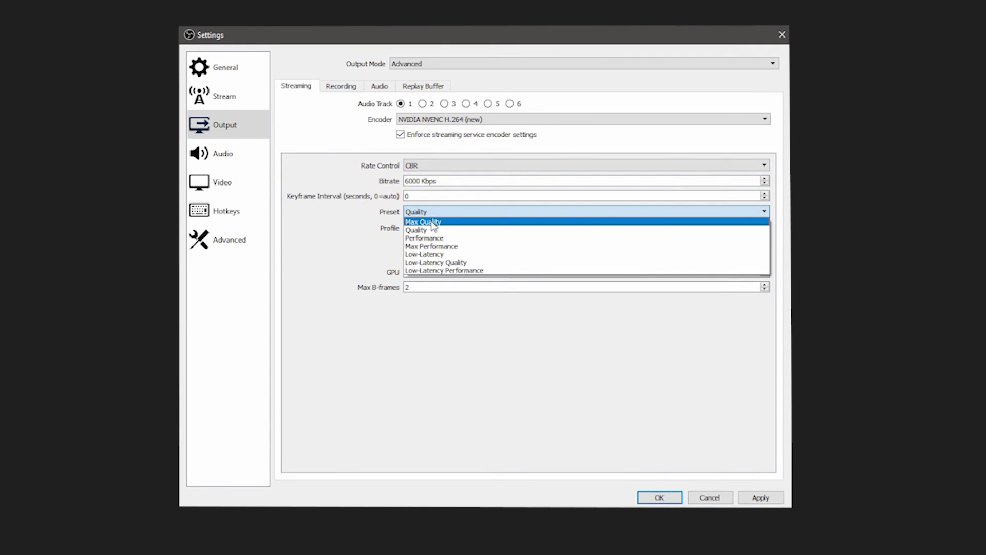
left_click(429, 222)
left_click(432, 212)
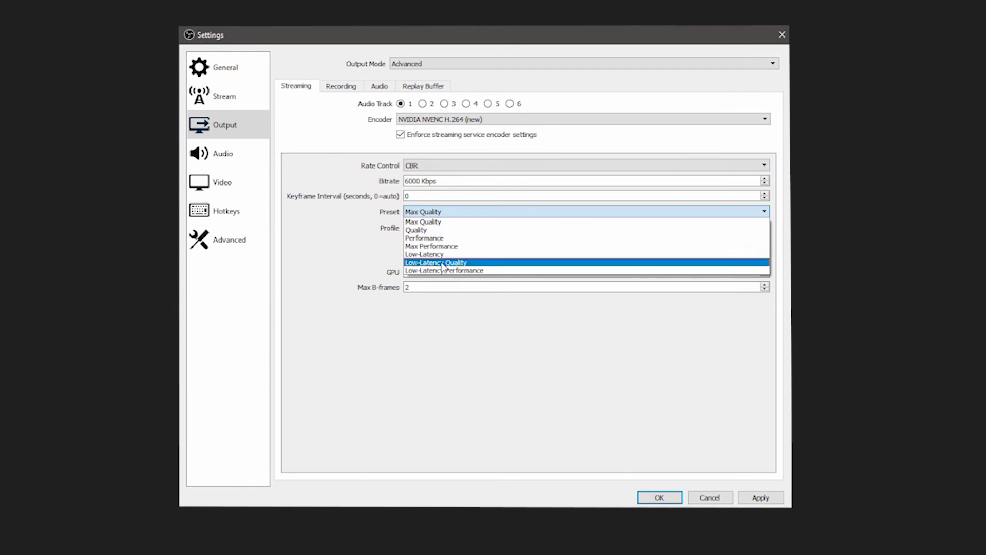
left_click(451, 350)
left_click(420, 228)
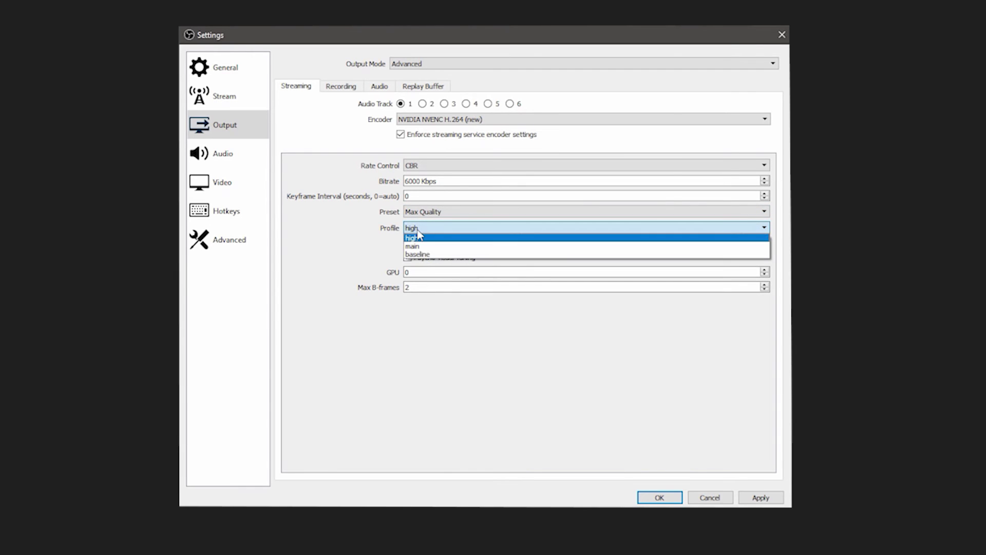
left_click(419, 238)
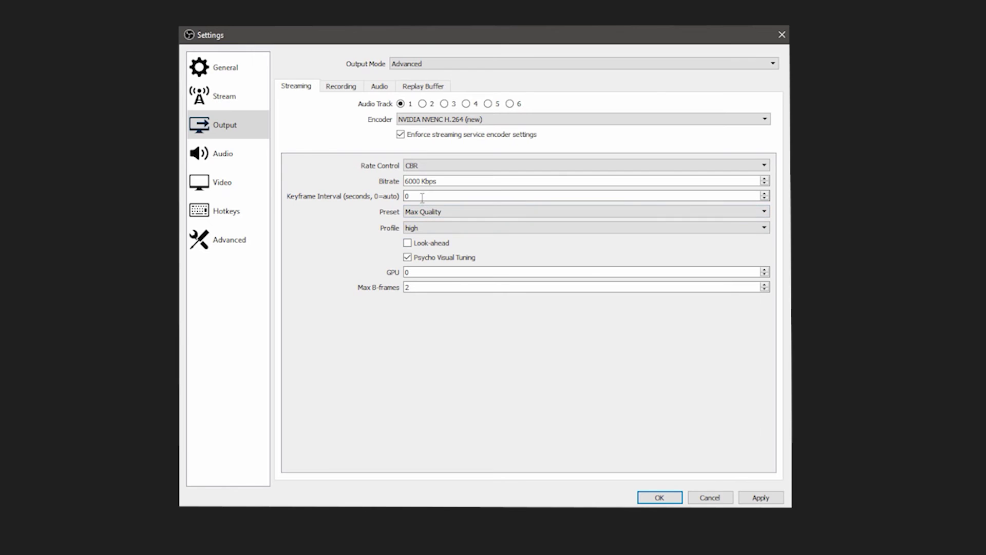
left_click_drag(423, 196, 355, 191)
type("0")
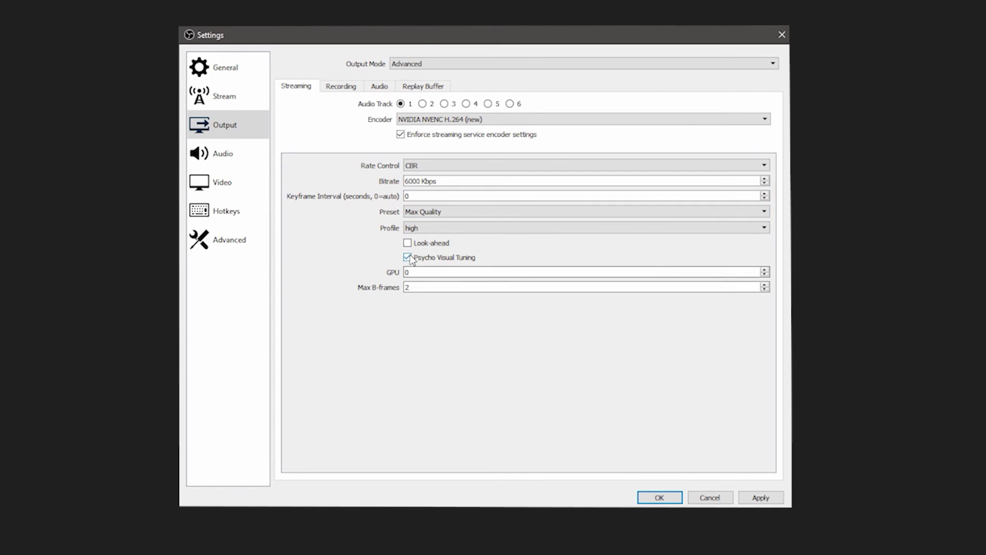
Switch the streaming encoder back to x264.
mouse_move(409, 247)
left_click(463, 120)
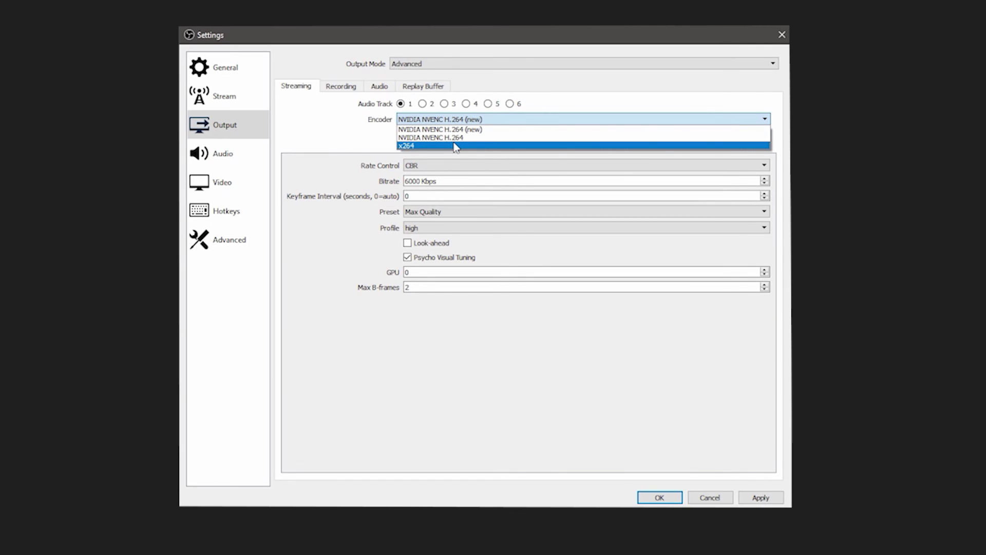
left_click(455, 146)
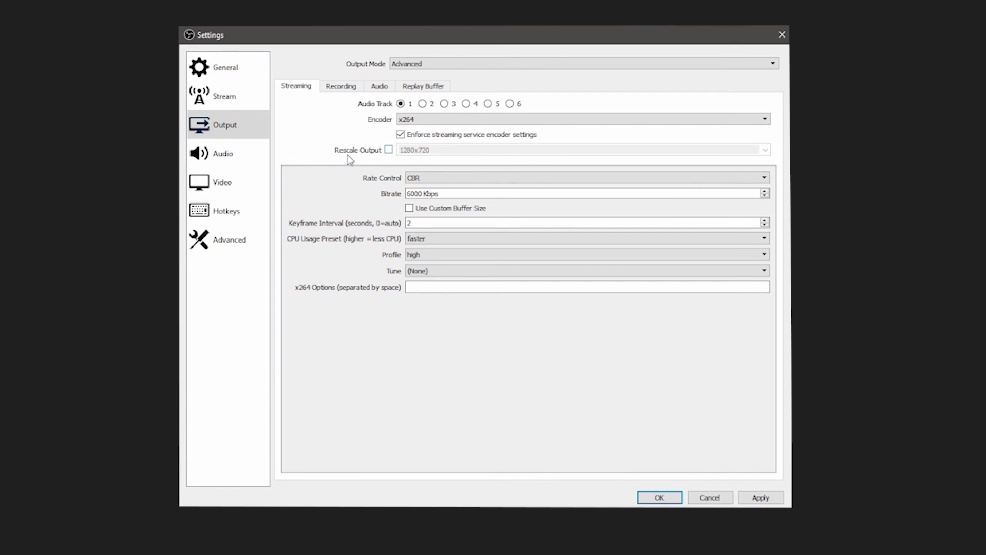
left_click(223, 153)
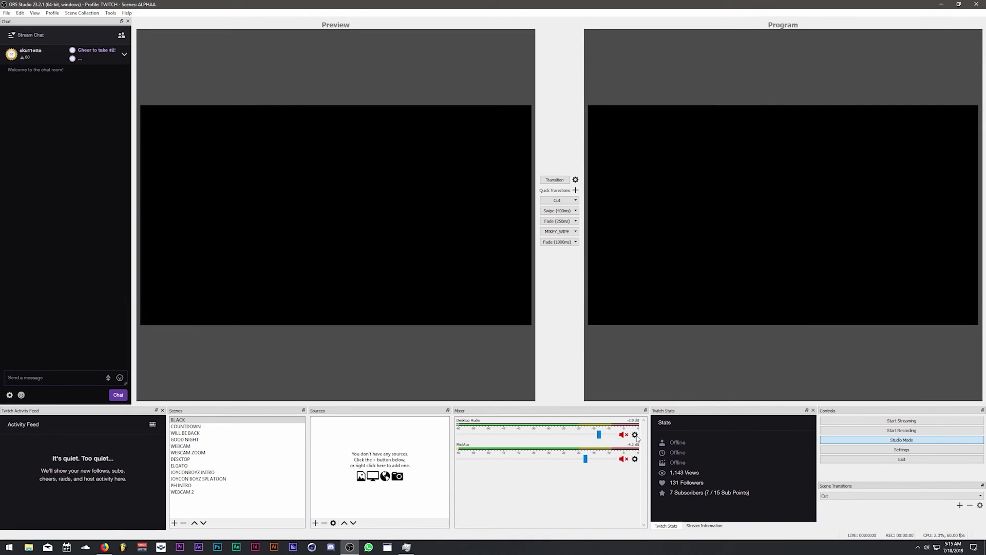
Examine the track assignments of Desktop Audio and Mic/Aux in the Advanced Audio Properties, then close the dialog.
left_click(636, 436)
left_click(211, 199)
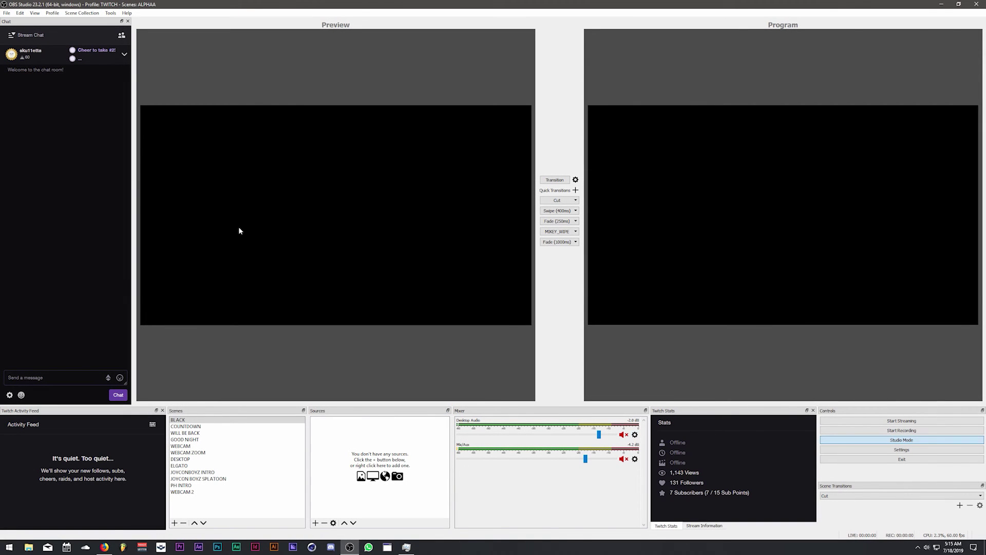
left_click(7, 13)
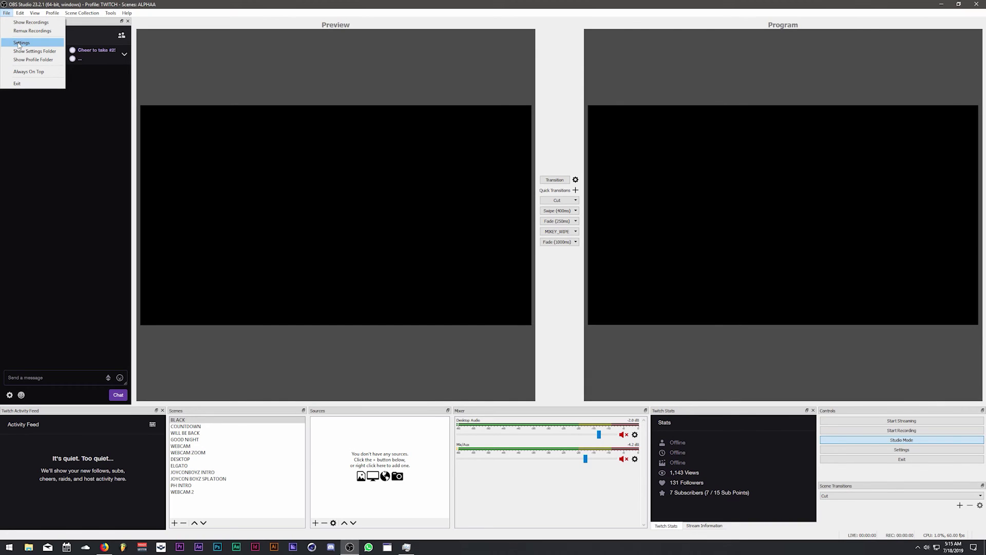
mouse_move(20, 14)
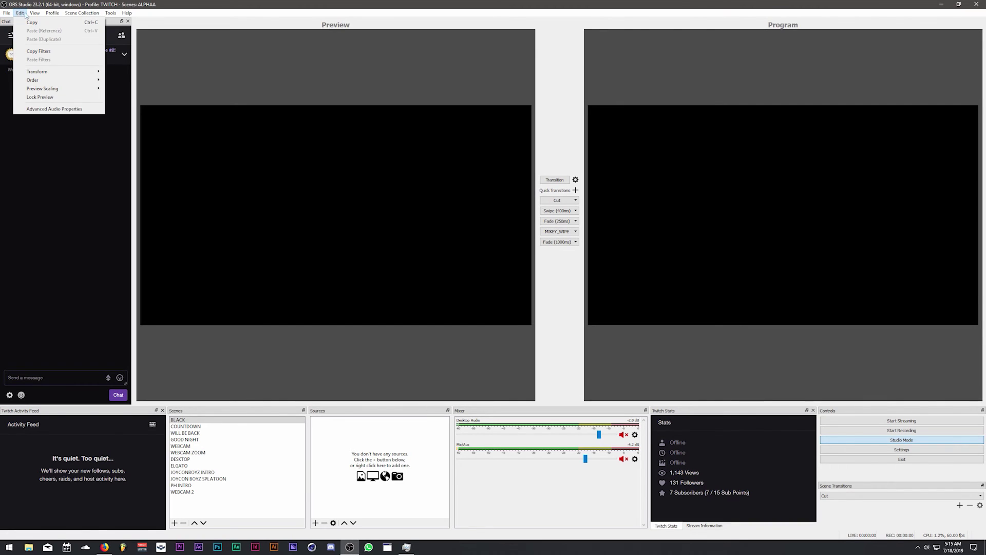
left_click(45, 109)
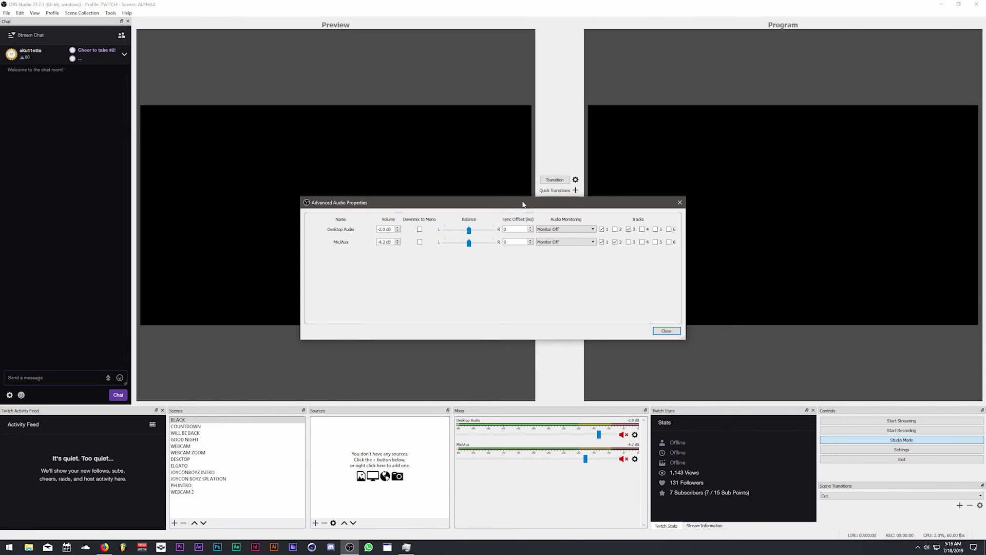
left_click_drag(524, 197, 338, 117)
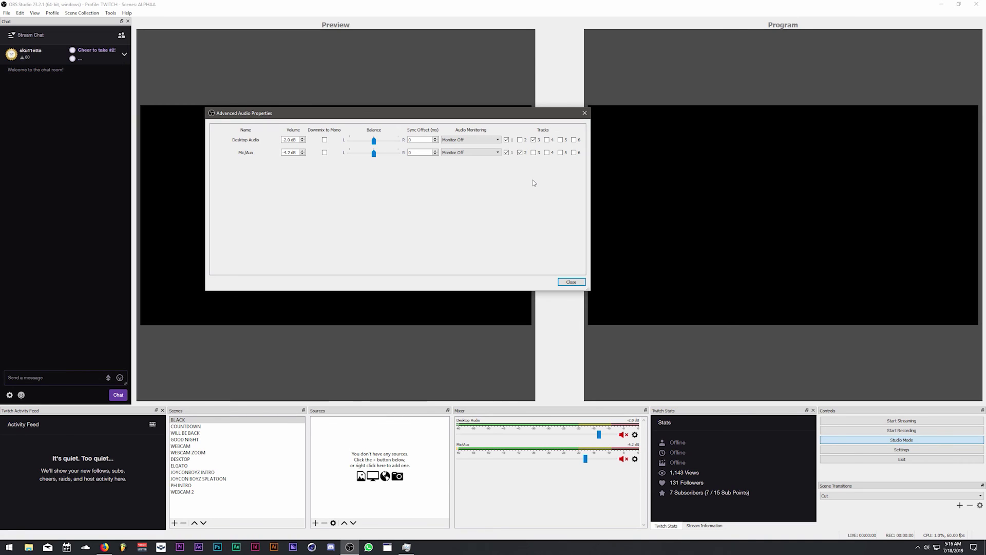
left_click(571, 282)
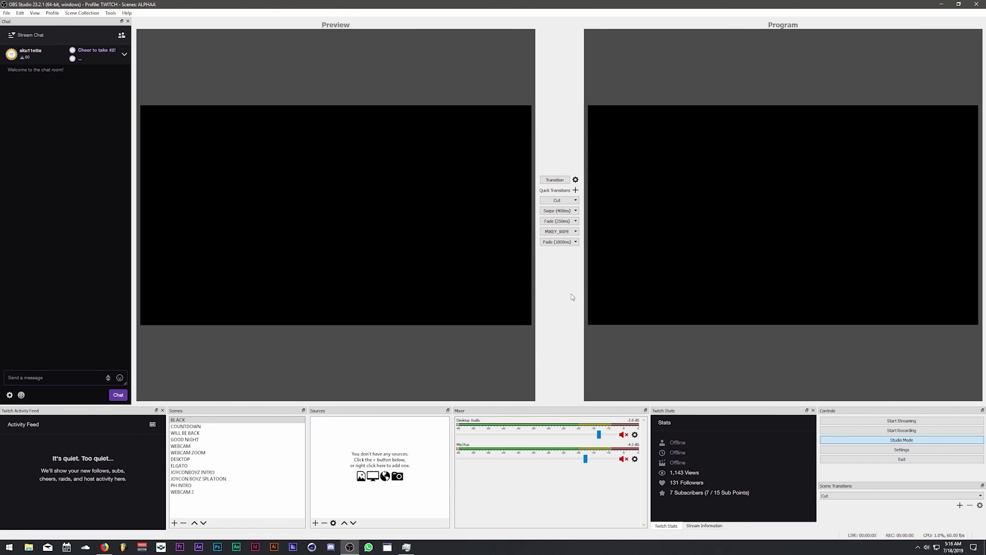